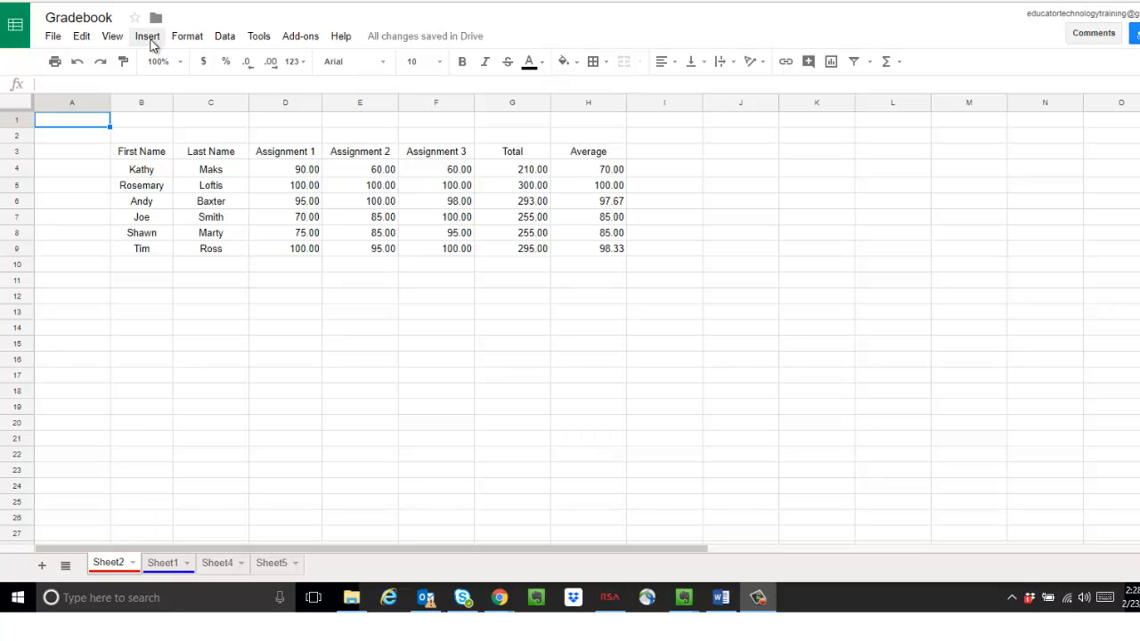
click(147, 37)
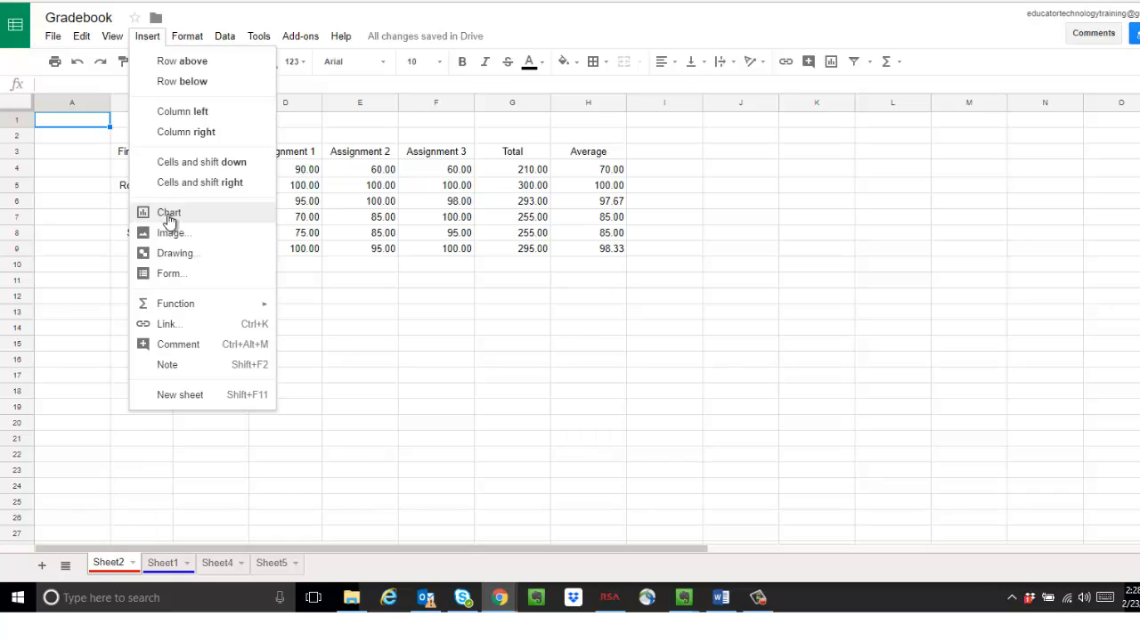
click(527, 370)
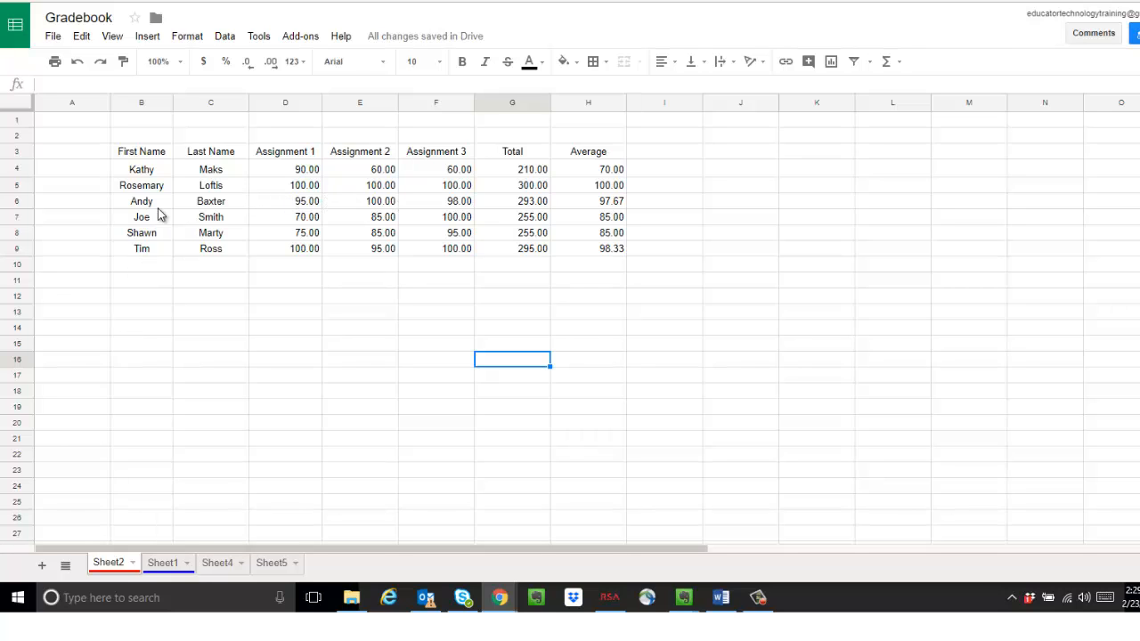
Insert a chart from the First Name column and the three assignment columns, using ranges B3:B9 and D3:F9.
click(139, 153)
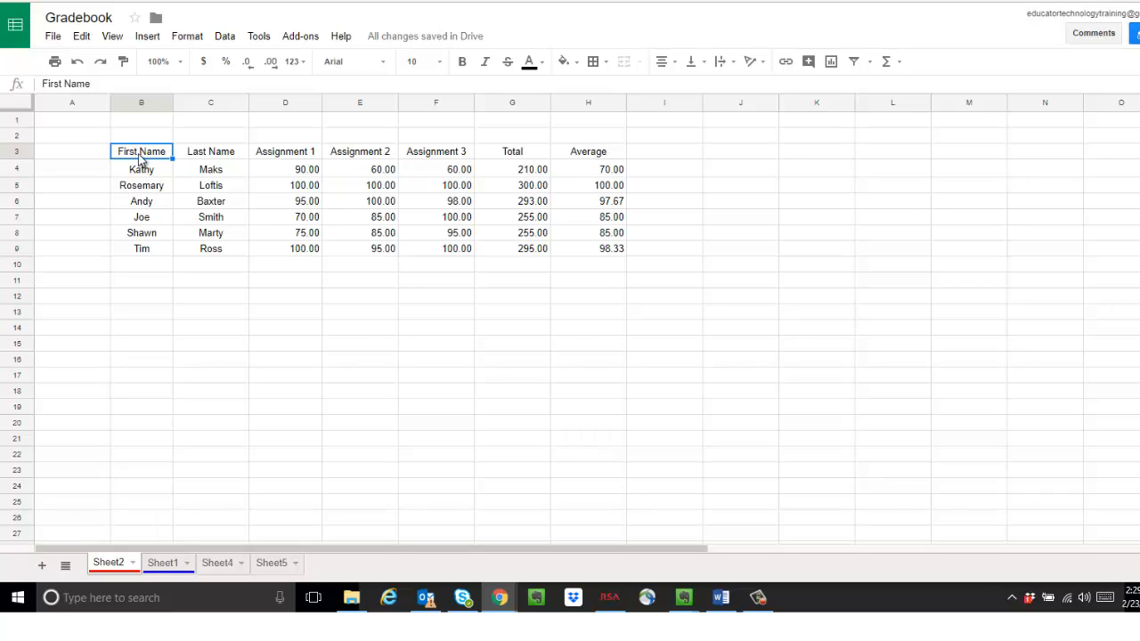
drag(140, 156, 147, 255)
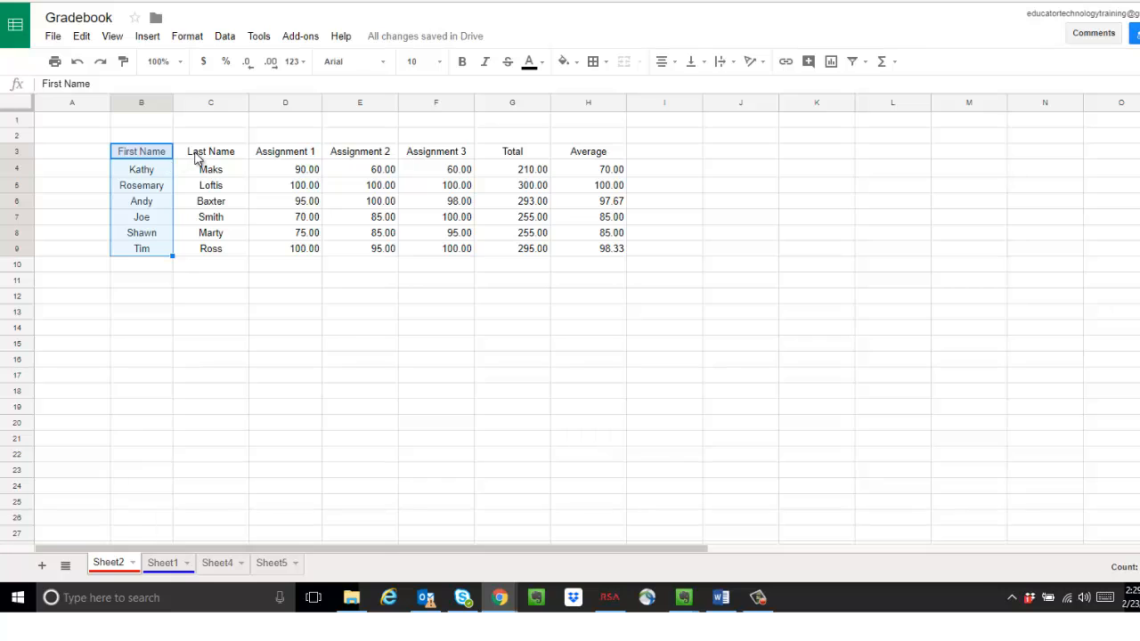
ctrl+click(288, 154)
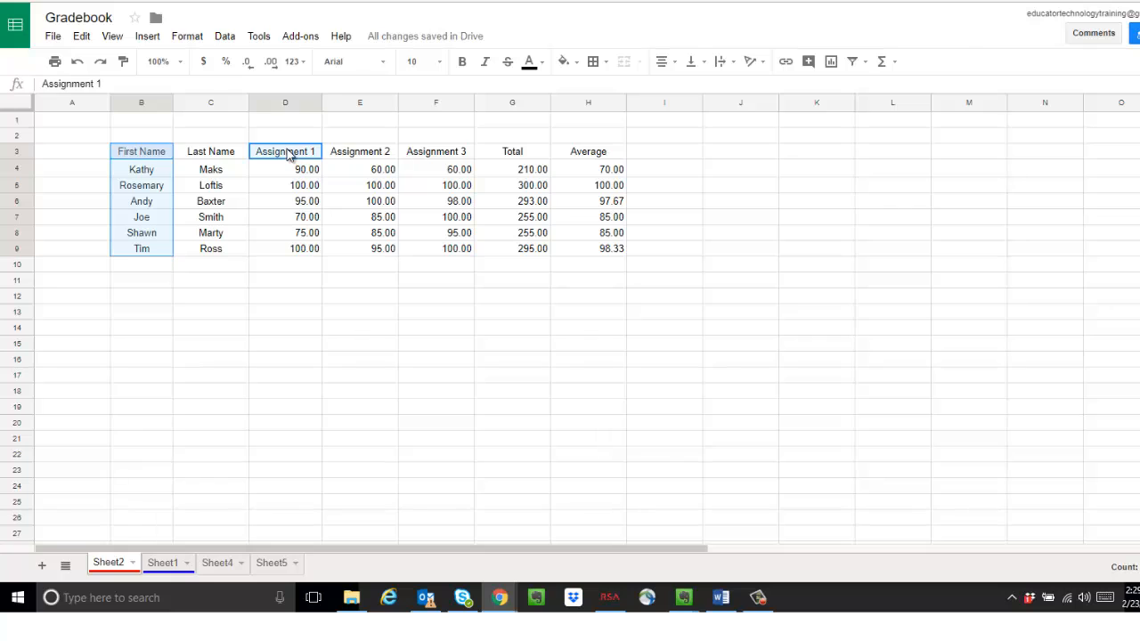
drag(287, 154, 470, 258)
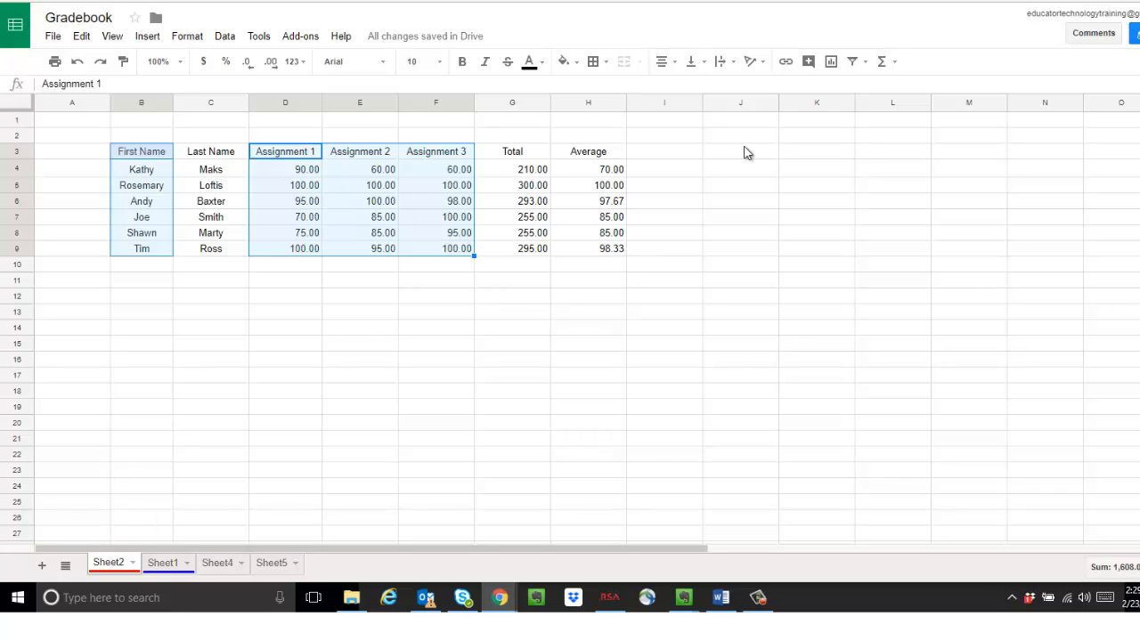
click(830, 66)
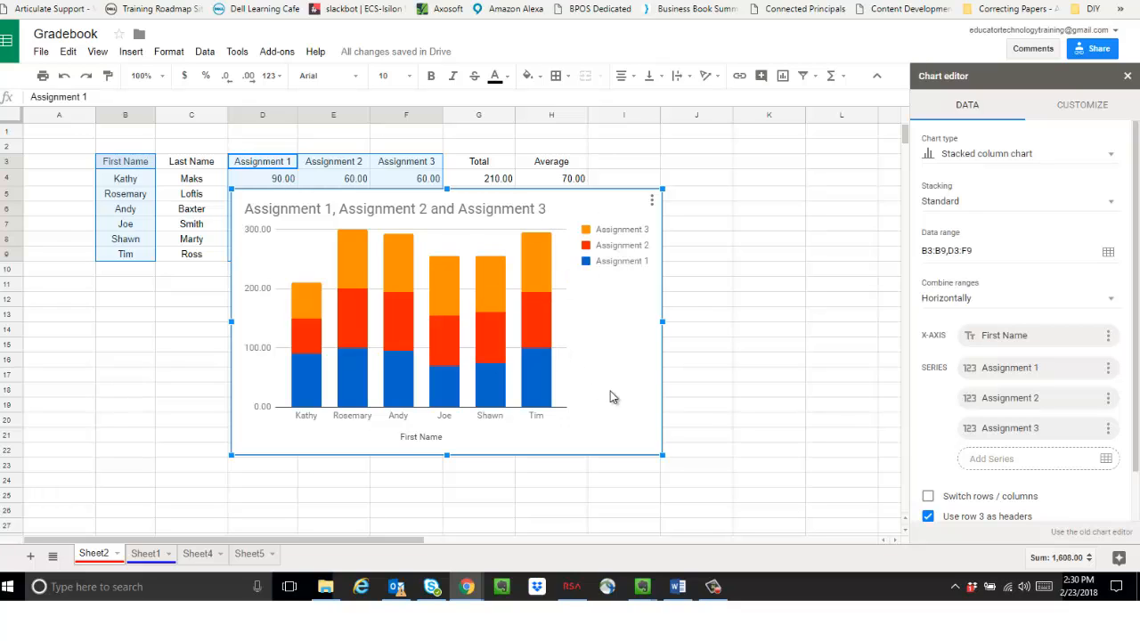
Move the chart up over the grade table and enlarge it to reach about column K and row 26.
drag(565, 206, 504, 168)
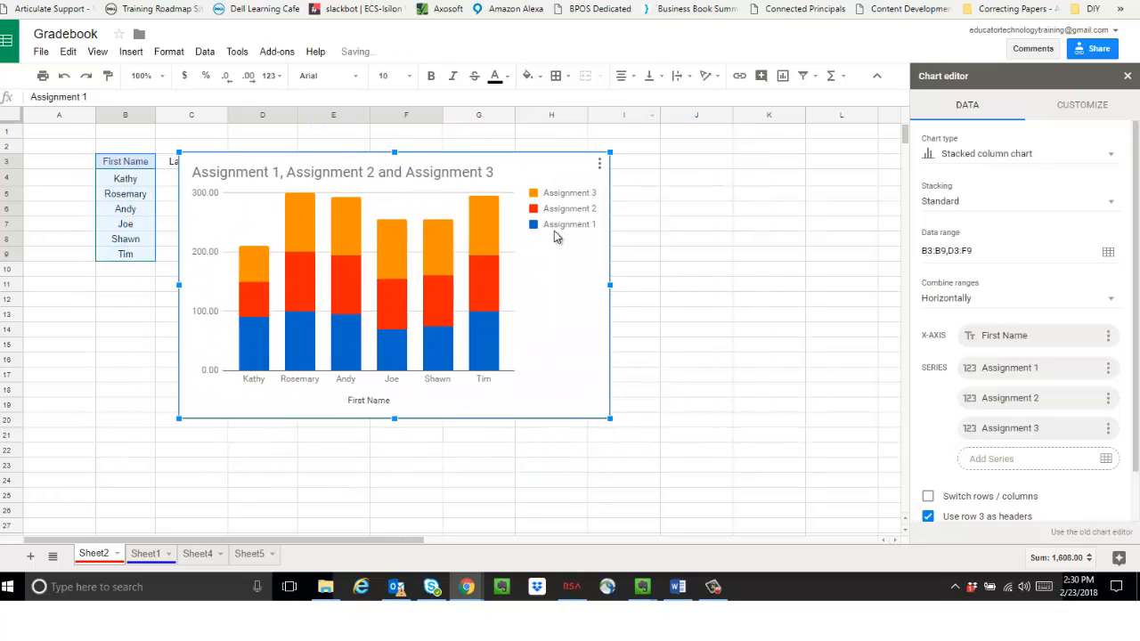
drag(609, 418, 764, 511)
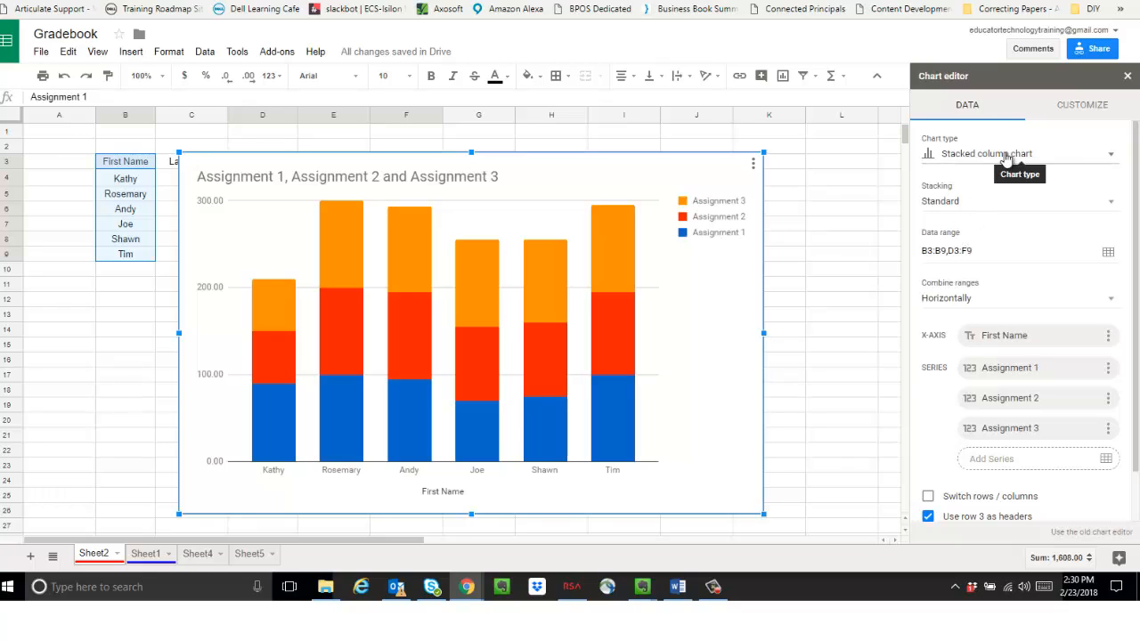
Change the chart type to Column chart with stacking set to None.
click(1111, 160)
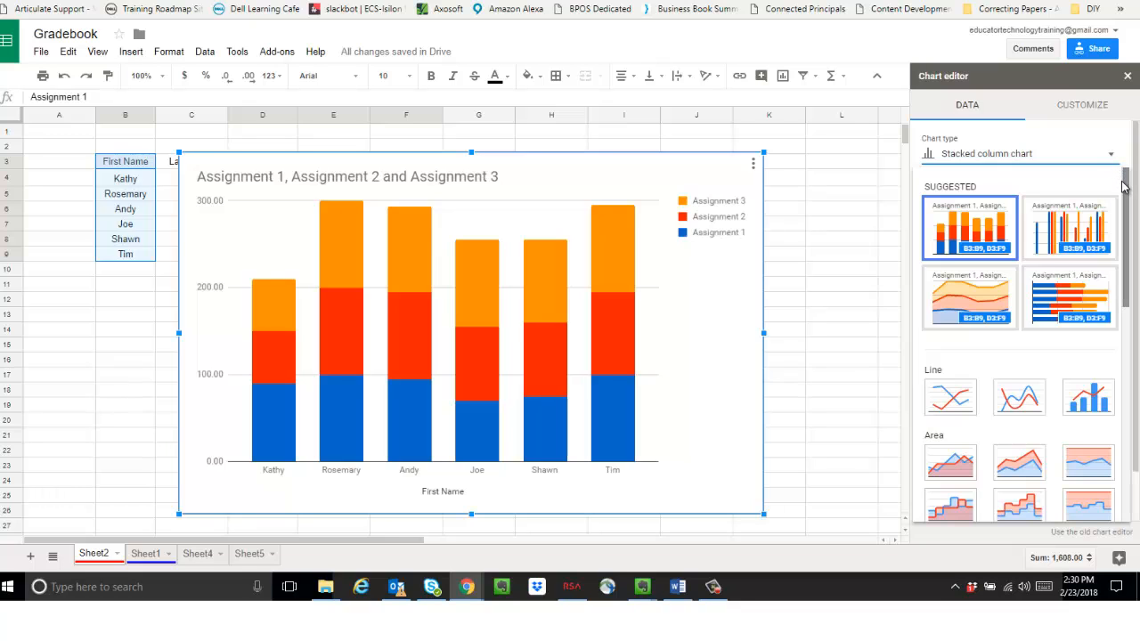
drag(1125, 187, 1136, 283)
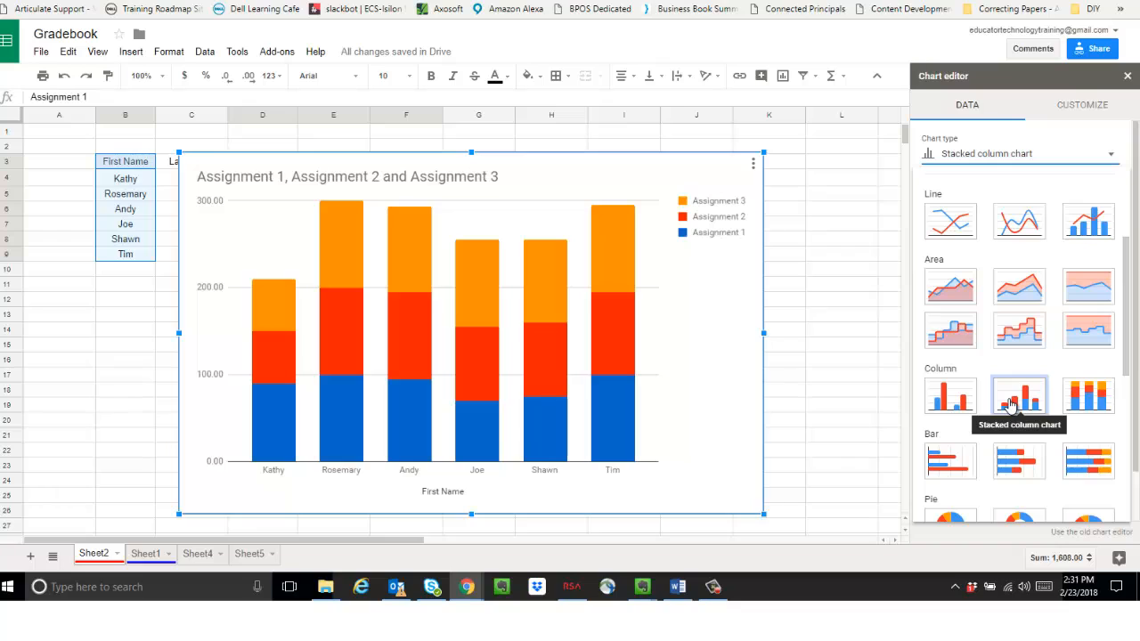
click(937, 394)
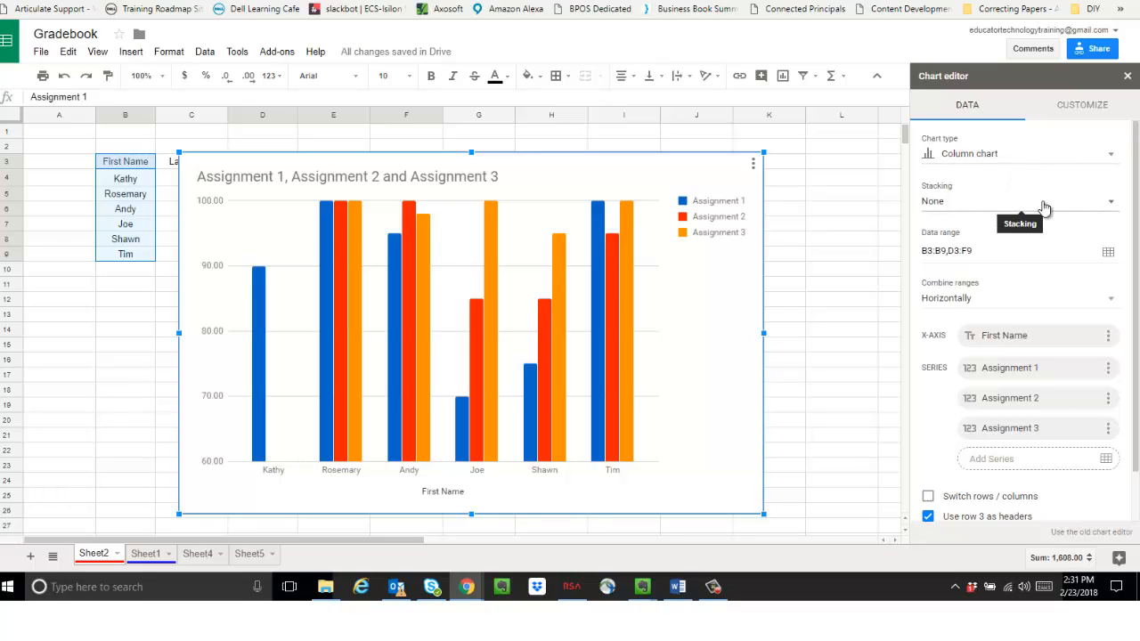
click(1110, 207)
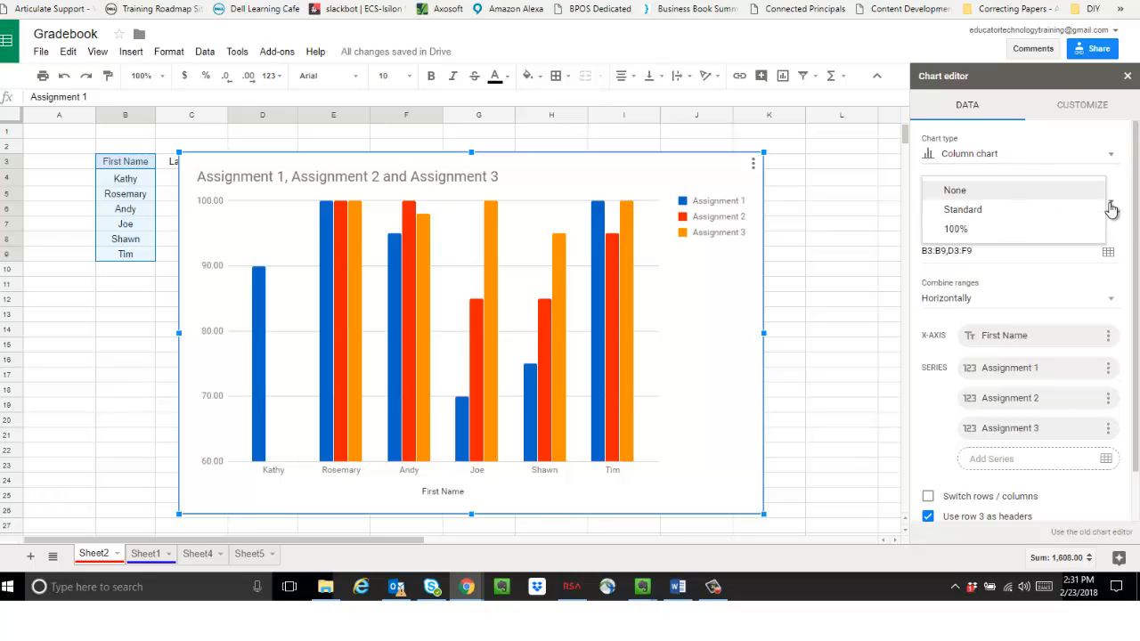
click(1083, 196)
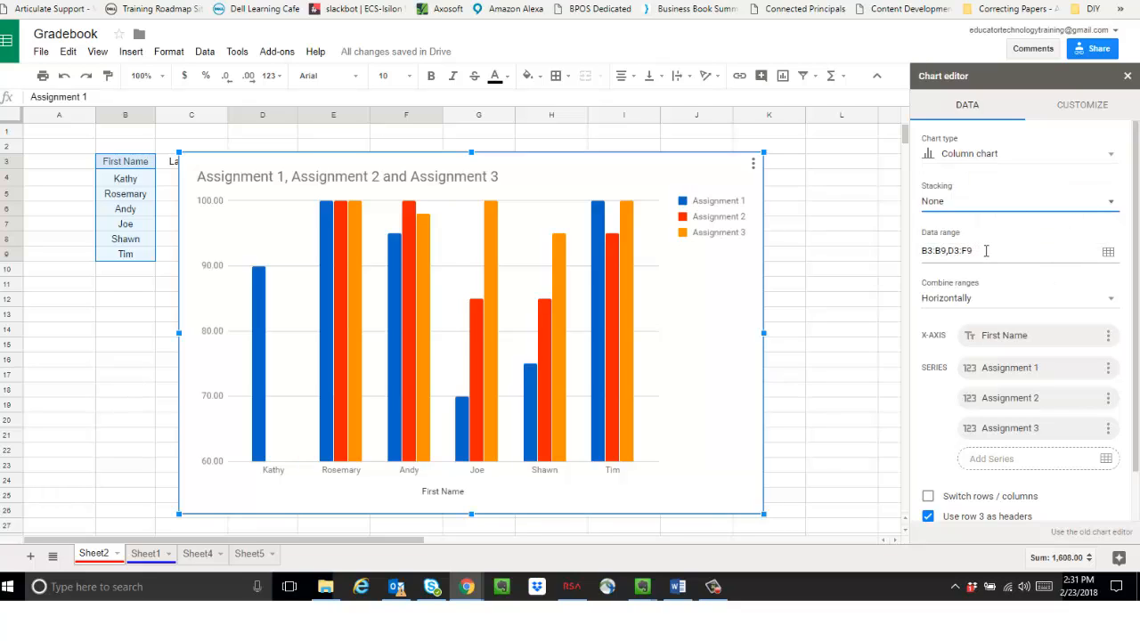
Try combining the chart's data ranges vertically and set them back to Horizontally.
drag(1136, 271, 1138, 321)
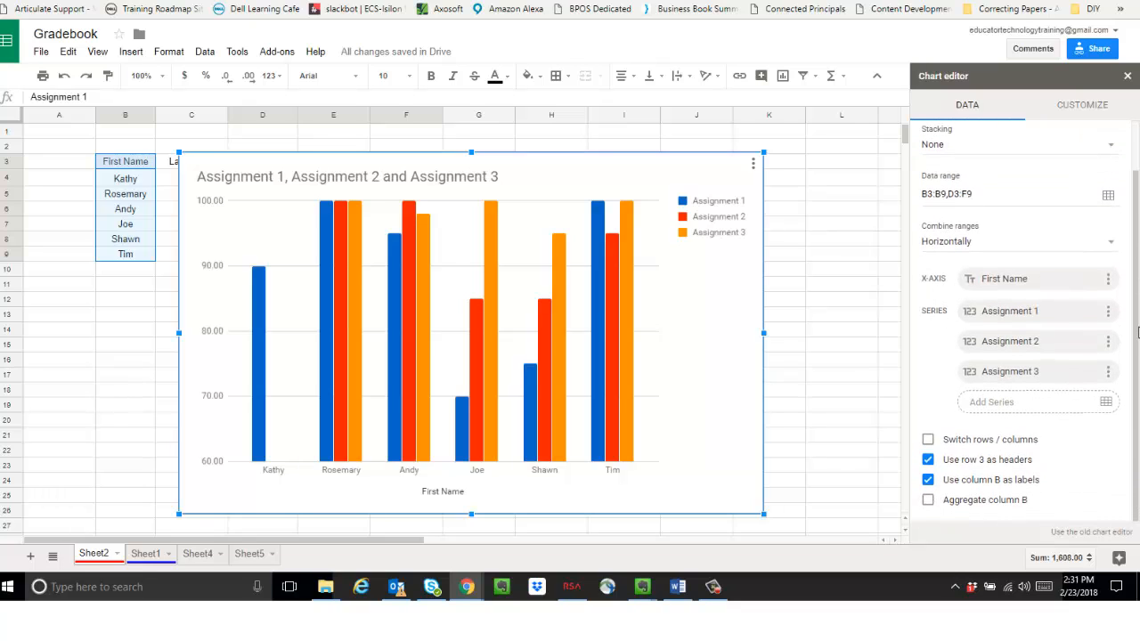
click(1112, 246)
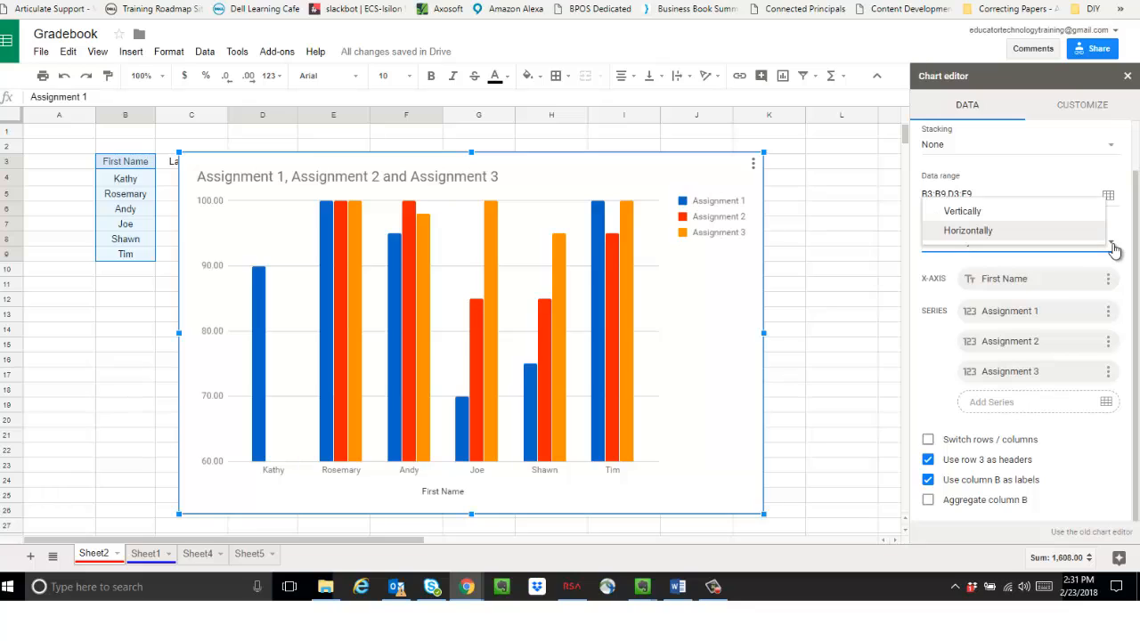
click(972, 214)
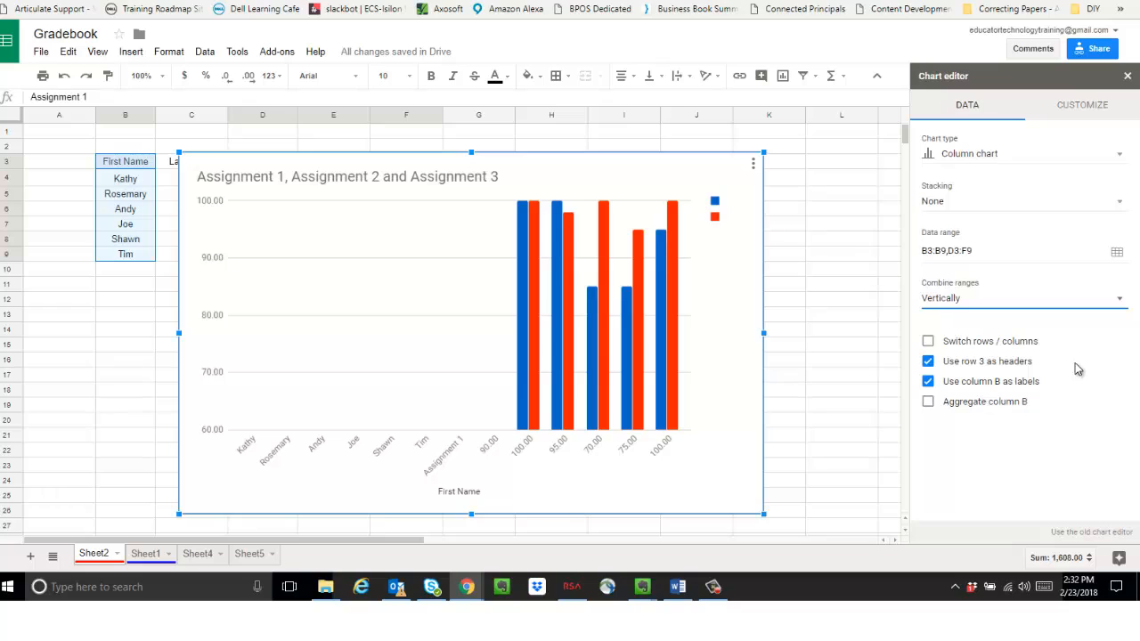
click(1120, 301)
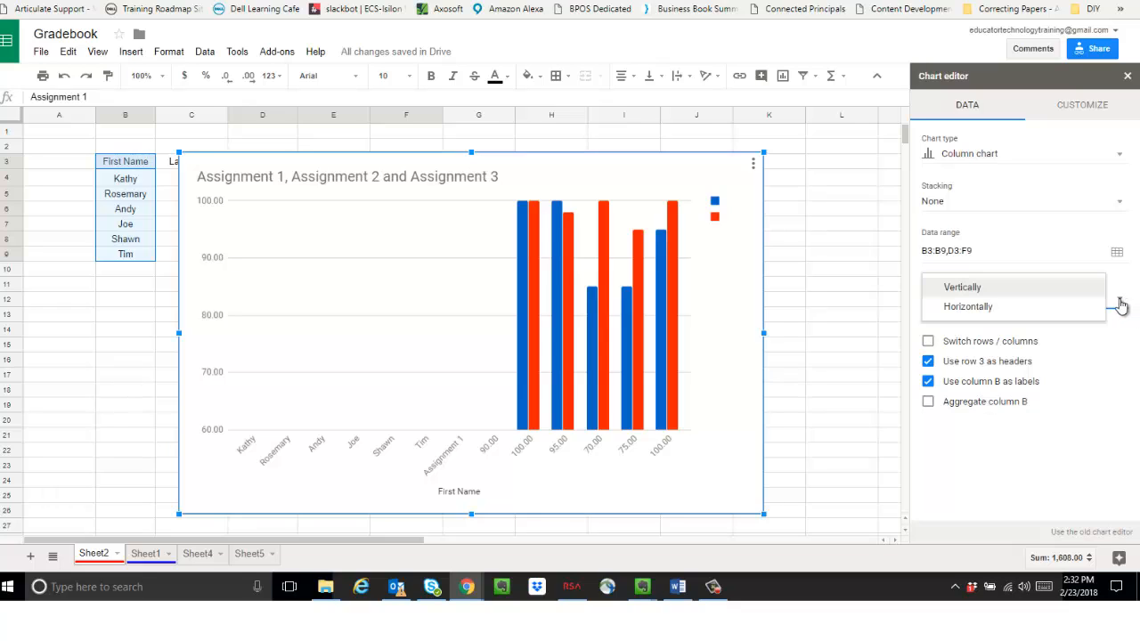
click(1026, 309)
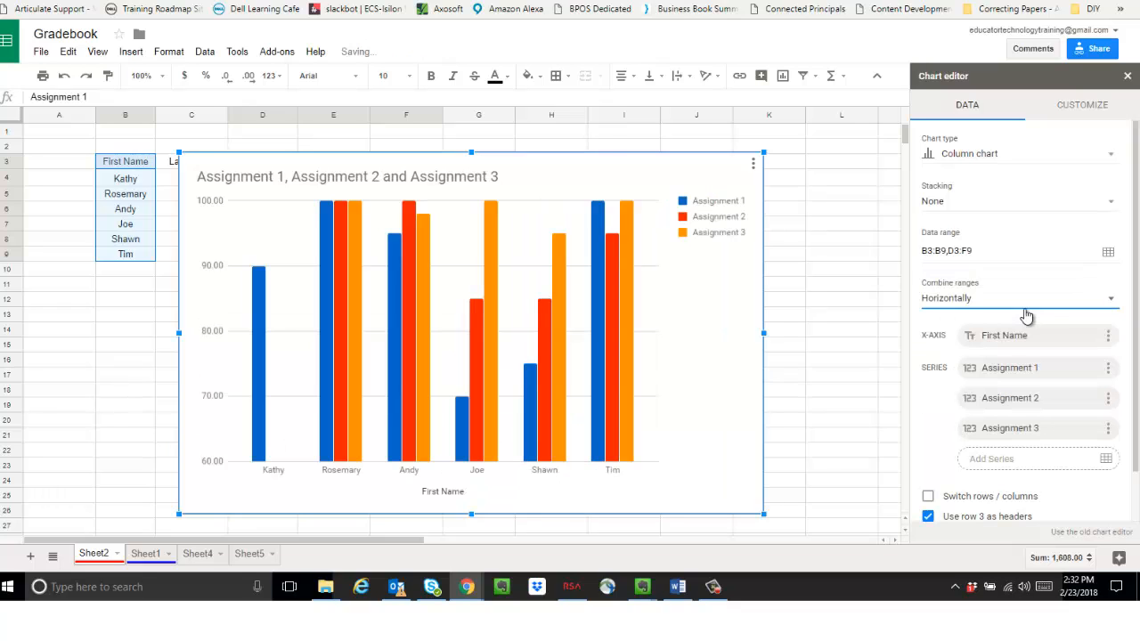
drag(1134, 317, 1137, 435)
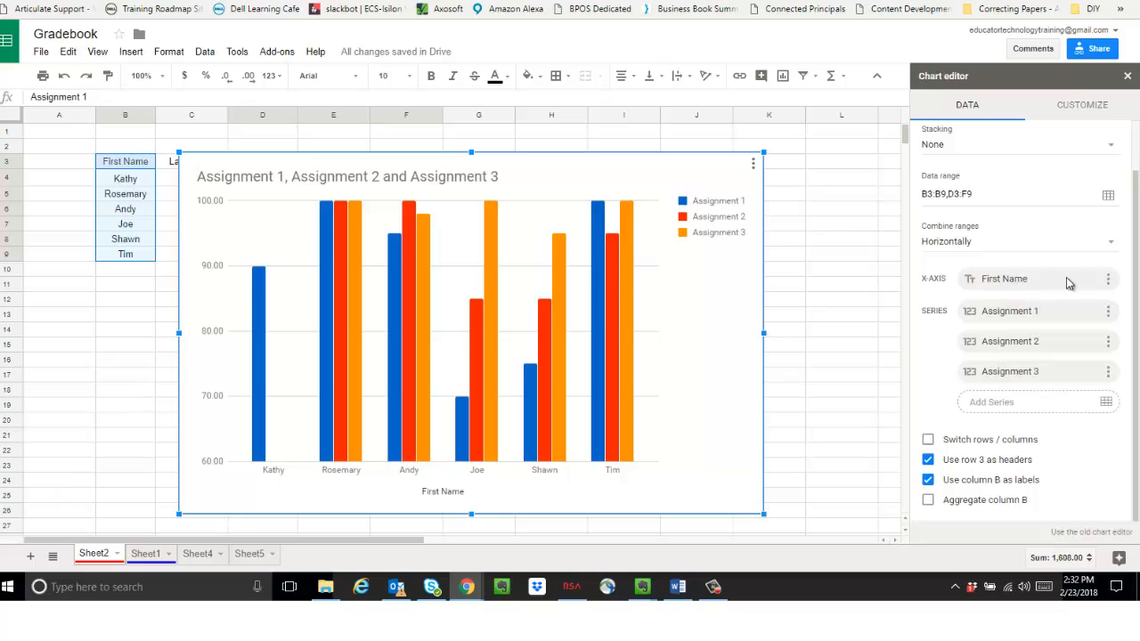
click(1110, 281)
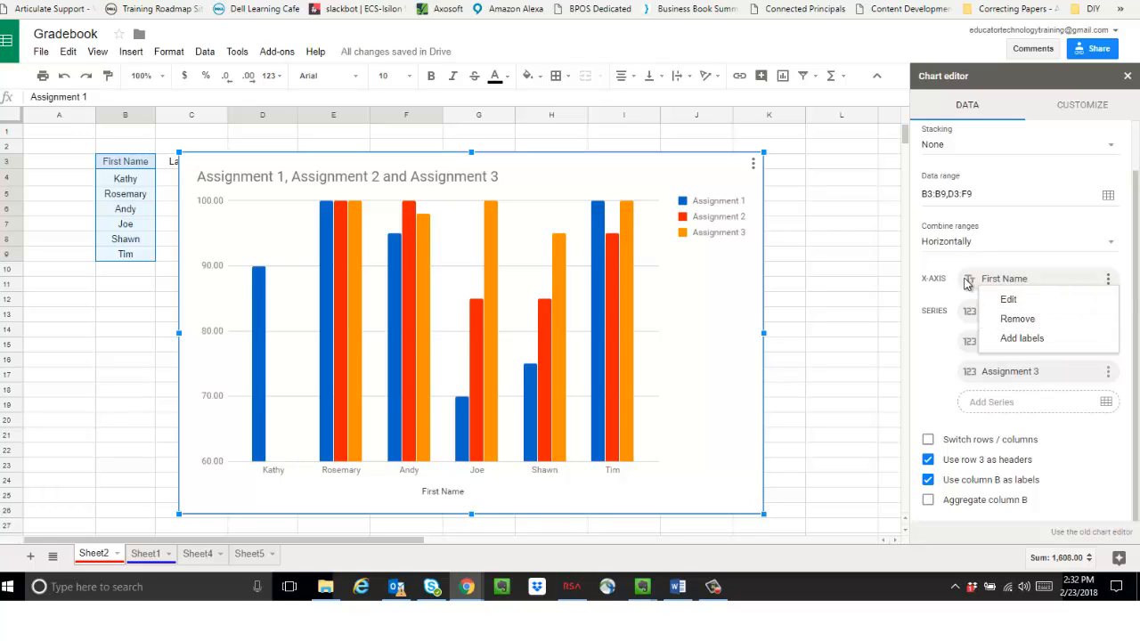
click(939, 348)
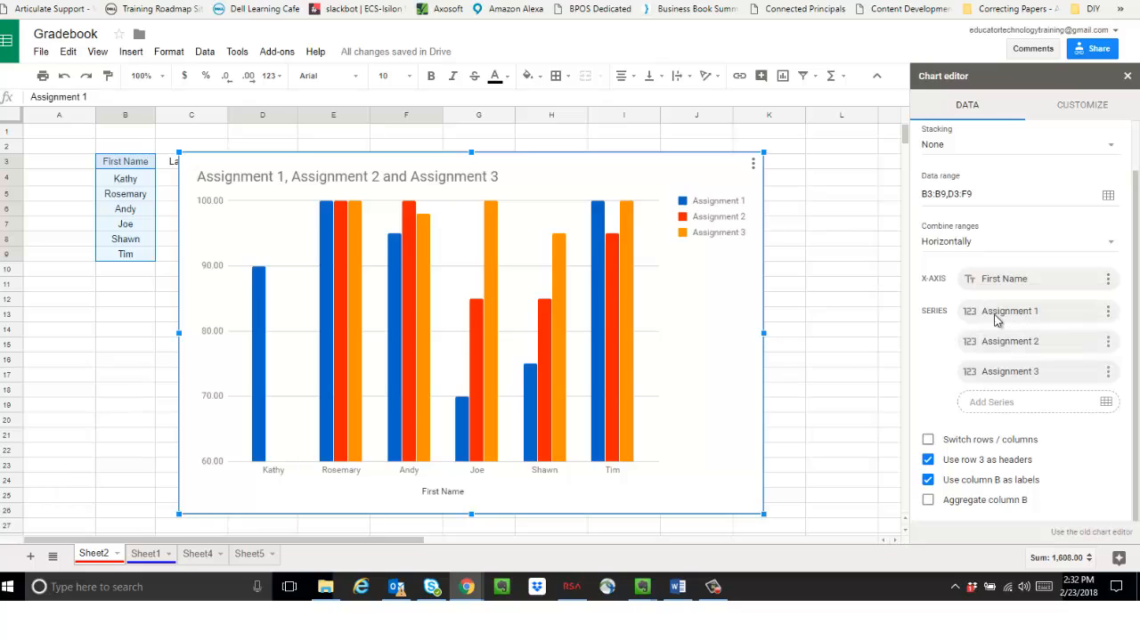
click(1109, 316)
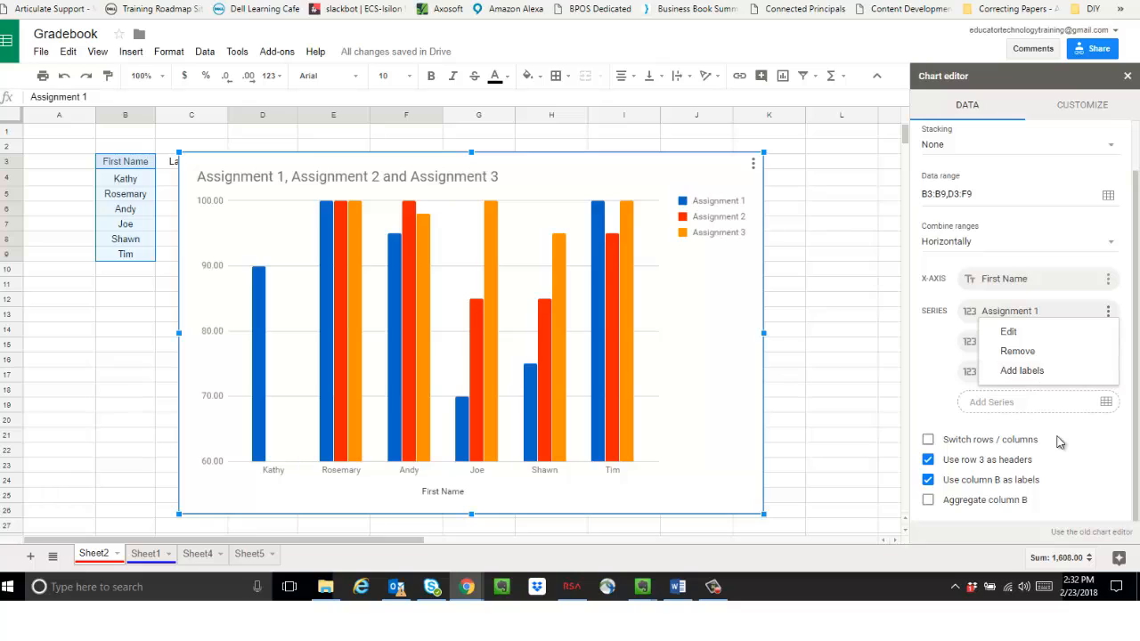
click(1137, 424)
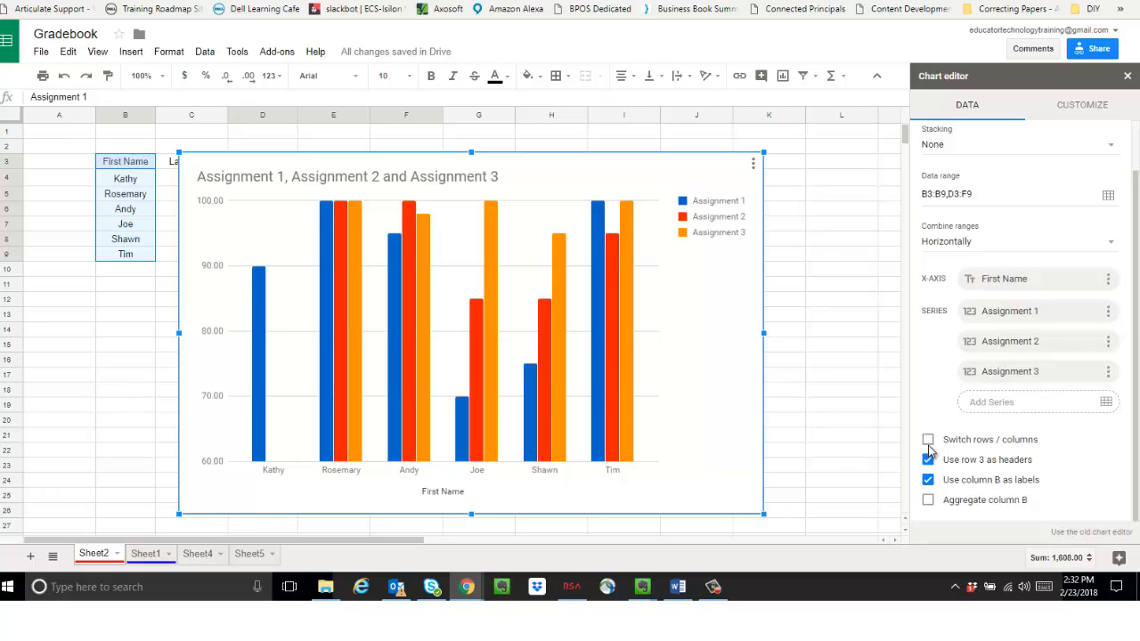
Try the chart's Switch rows / columns and Aggregate column B options, turning each one off again.
click(928, 440)
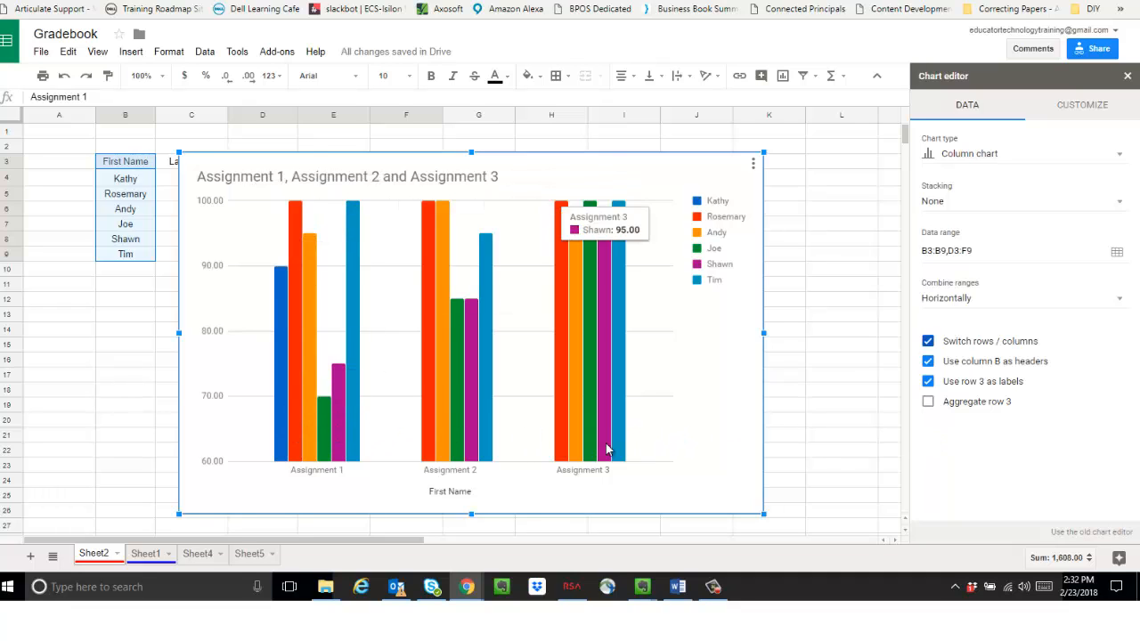
click(928, 343)
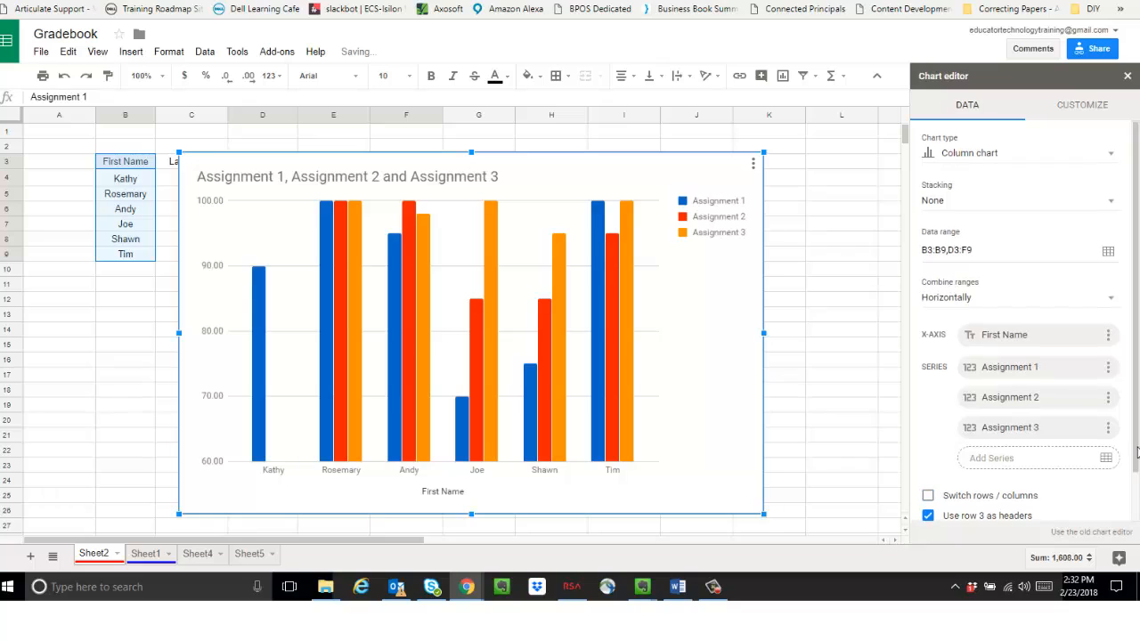
drag(1137, 453, 1136, 518)
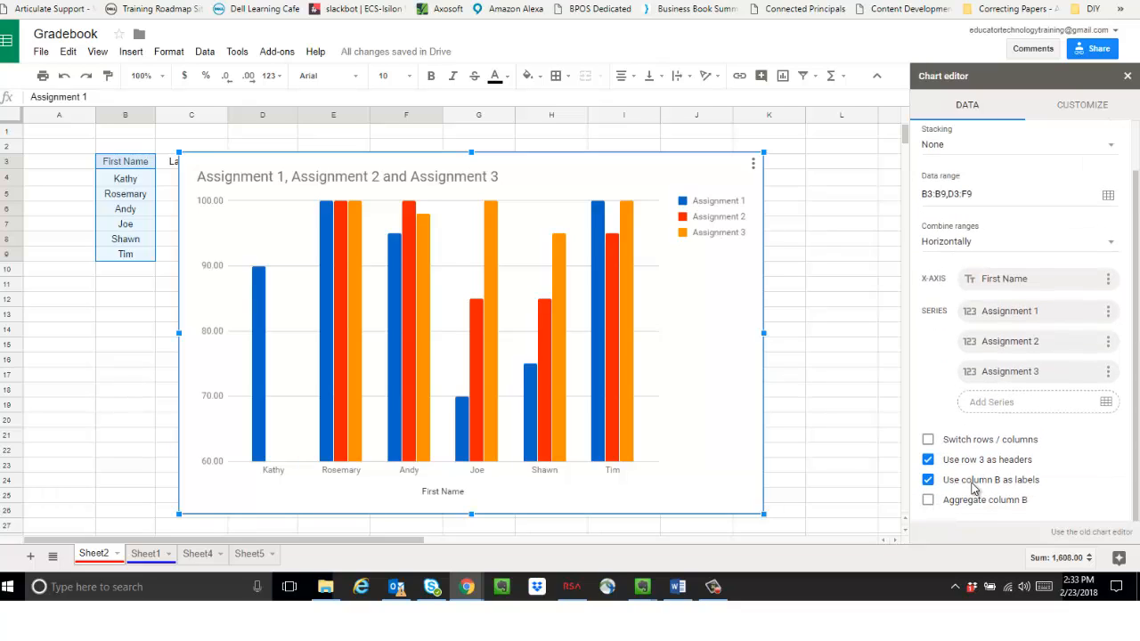
click(929, 501)
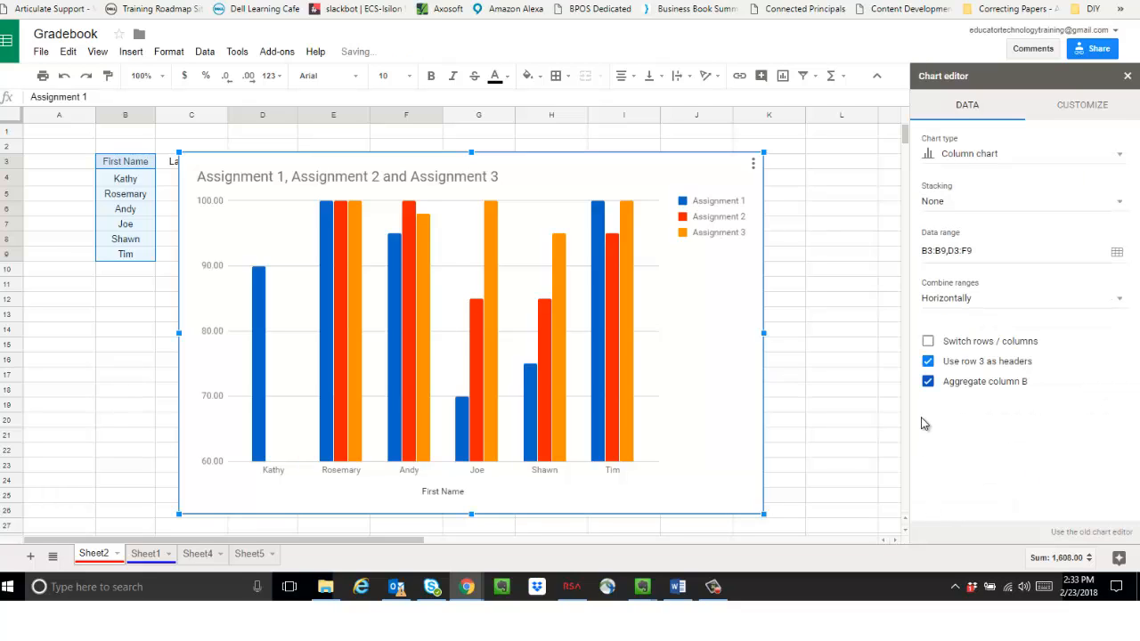
click(929, 384)
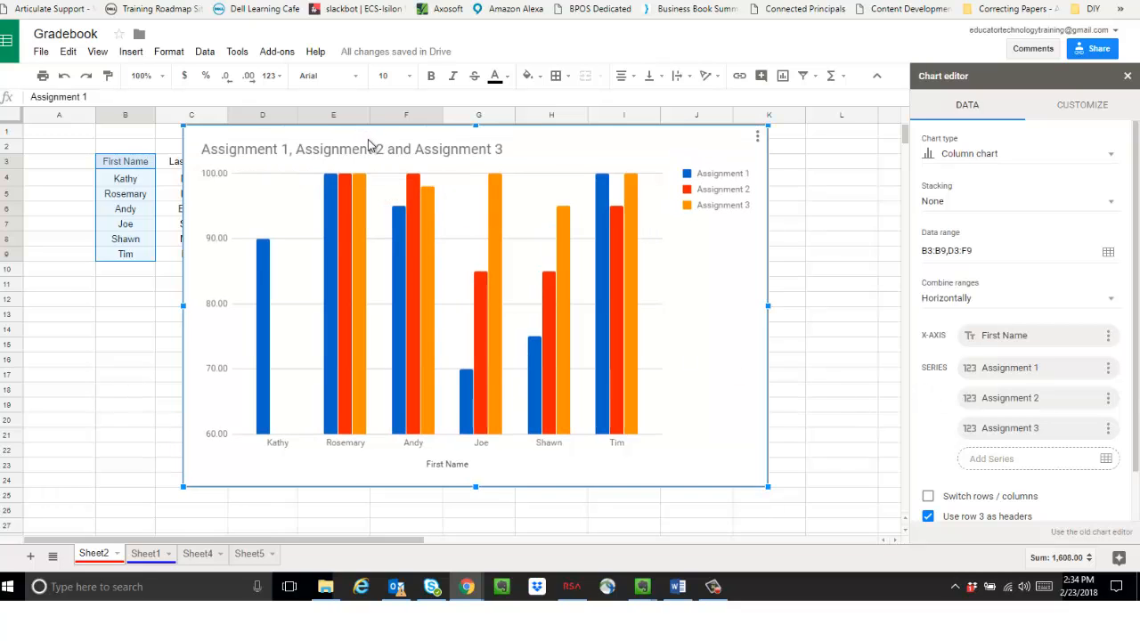
Move the chart aside to uncover the source grades and place it back at row 1, starting over the Last Name column.
drag(365, 169, 405, 144)
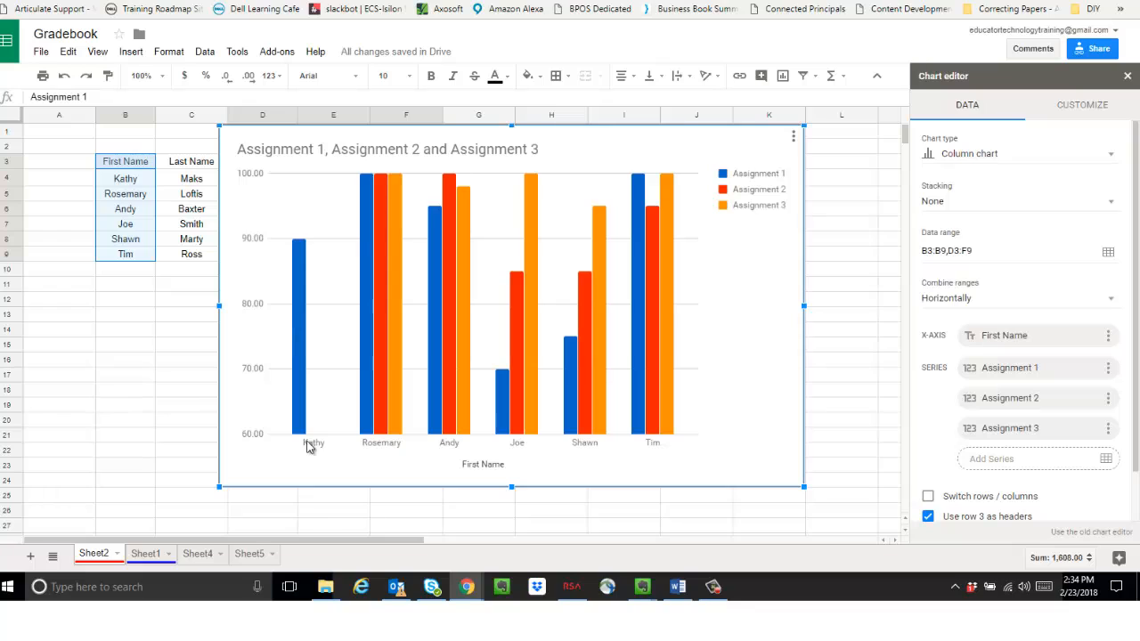
mouse_move(300, 269)
drag(410, 140, 582, 286)
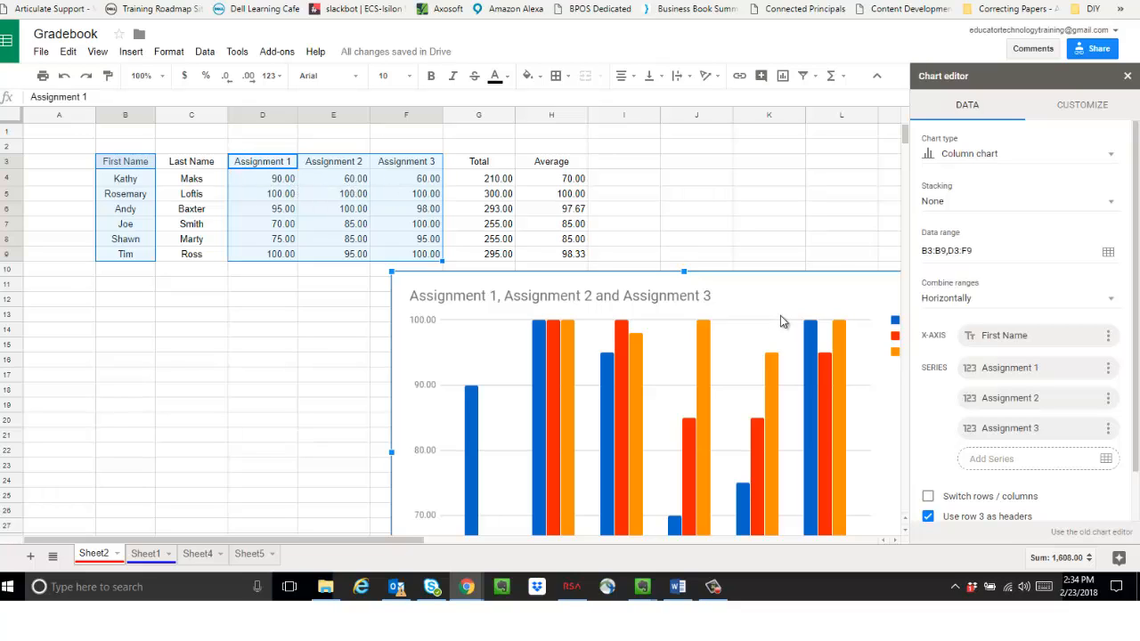
drag(767, 303, 577, 156)
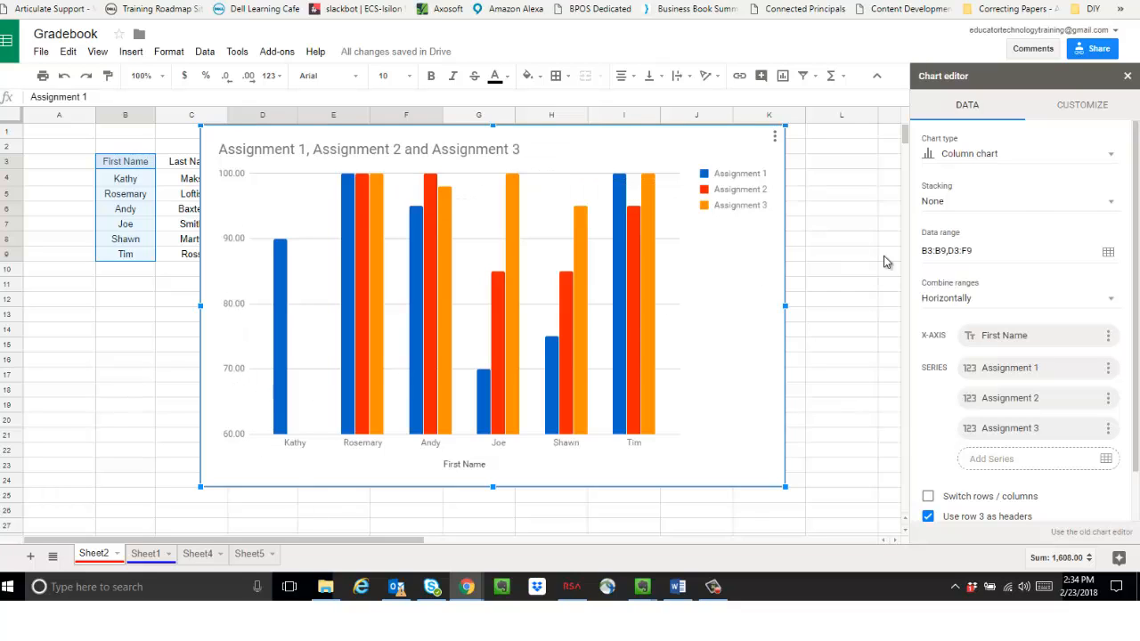
Set the minimum value of the chart's vertical axis to 0.
click(1083, 121)
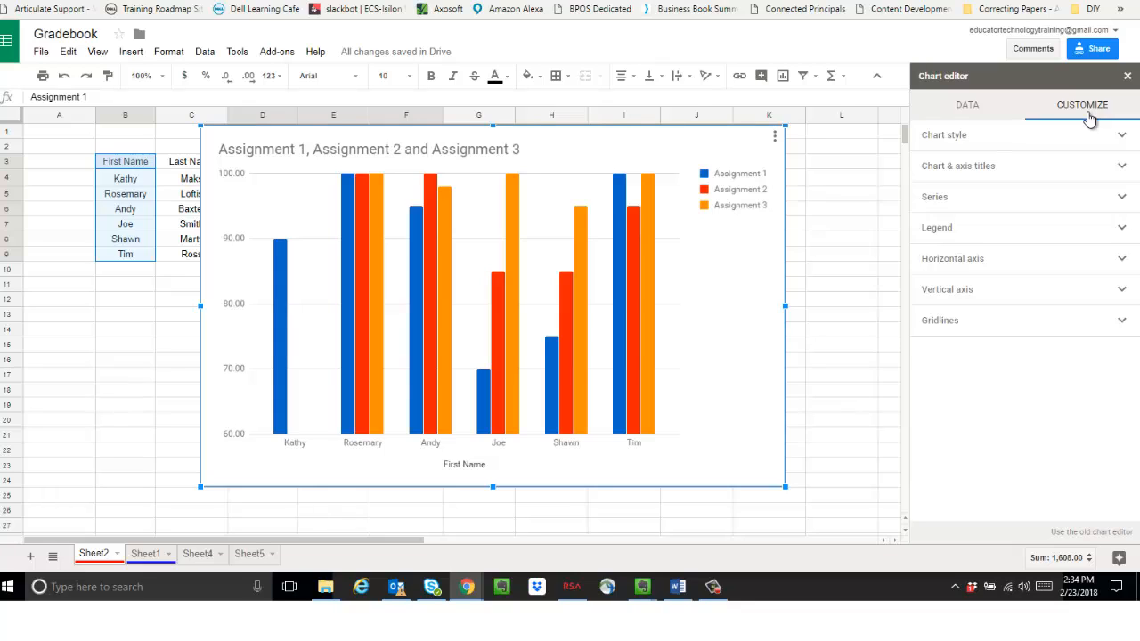
click(1121, 295)
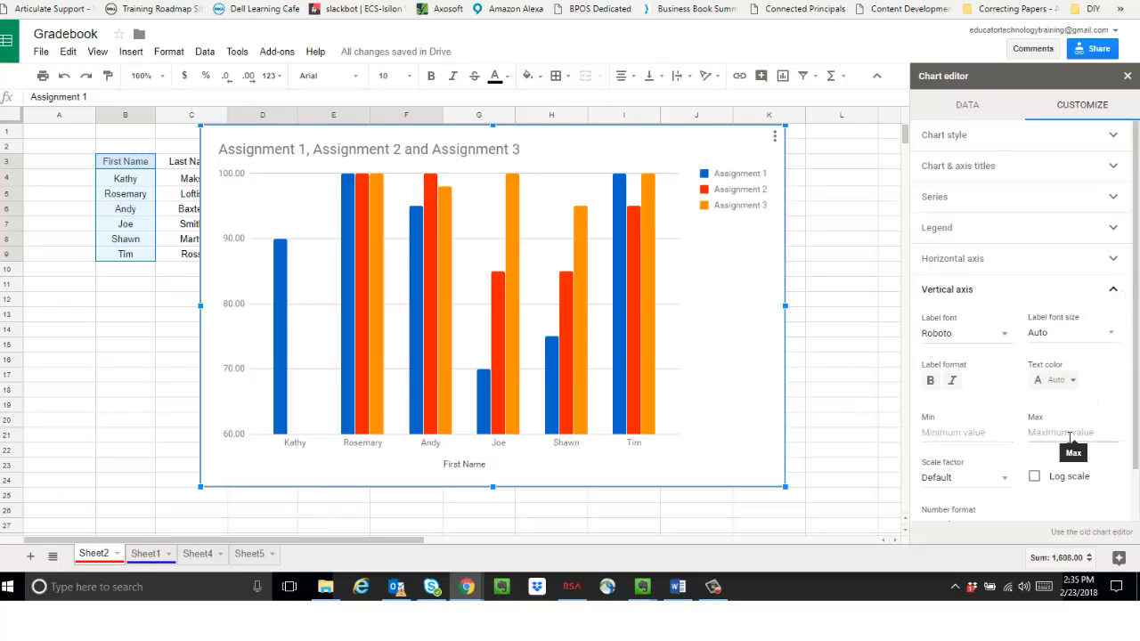
click(944, 432)
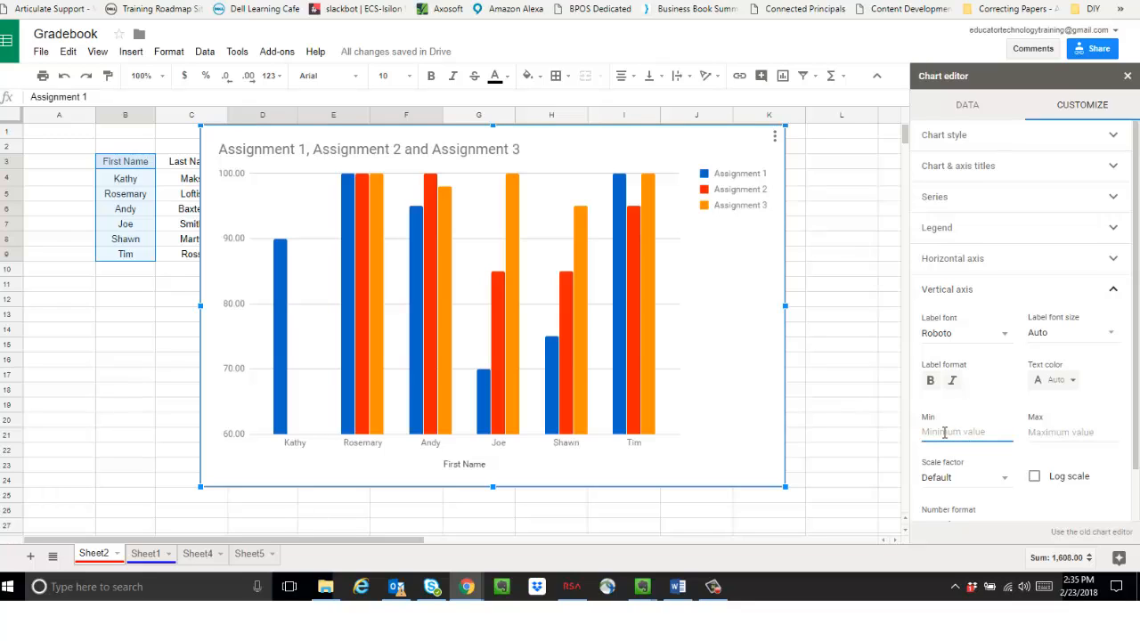
text(0)
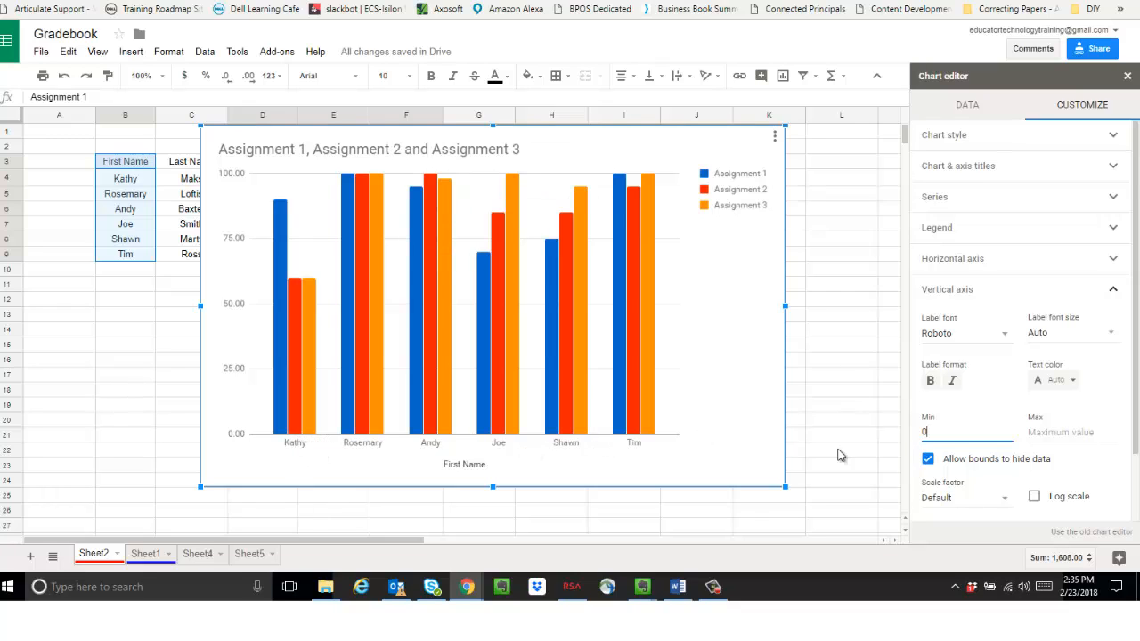
Give the chart a light blue background and set its overall font to Georgia.
click(1135, 346)
click(1115, 140)
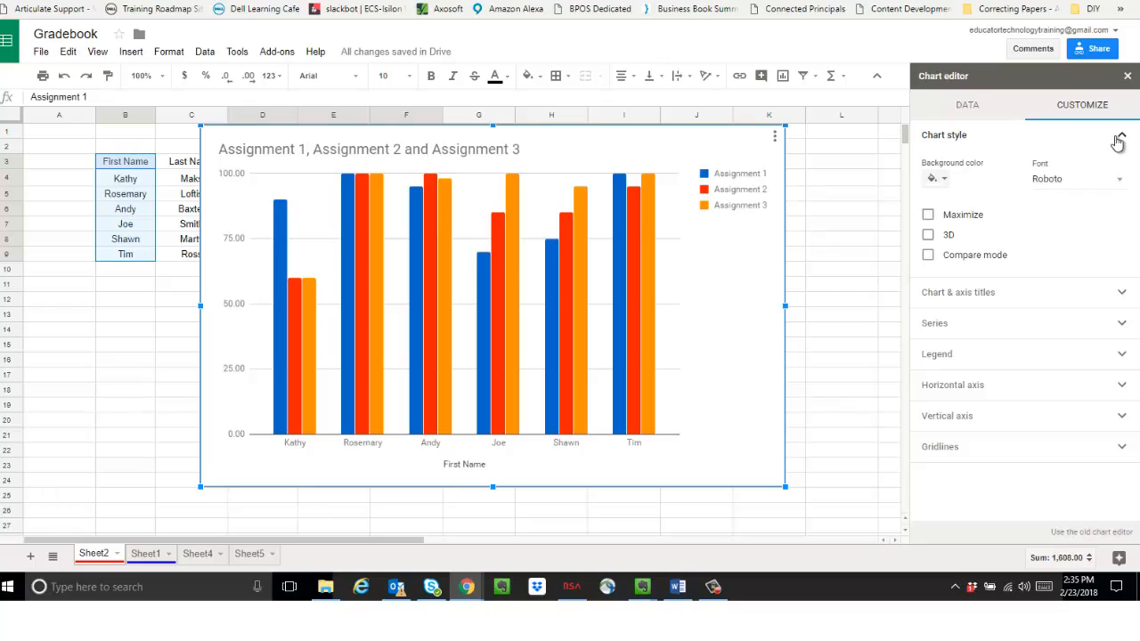
click(941, 180)
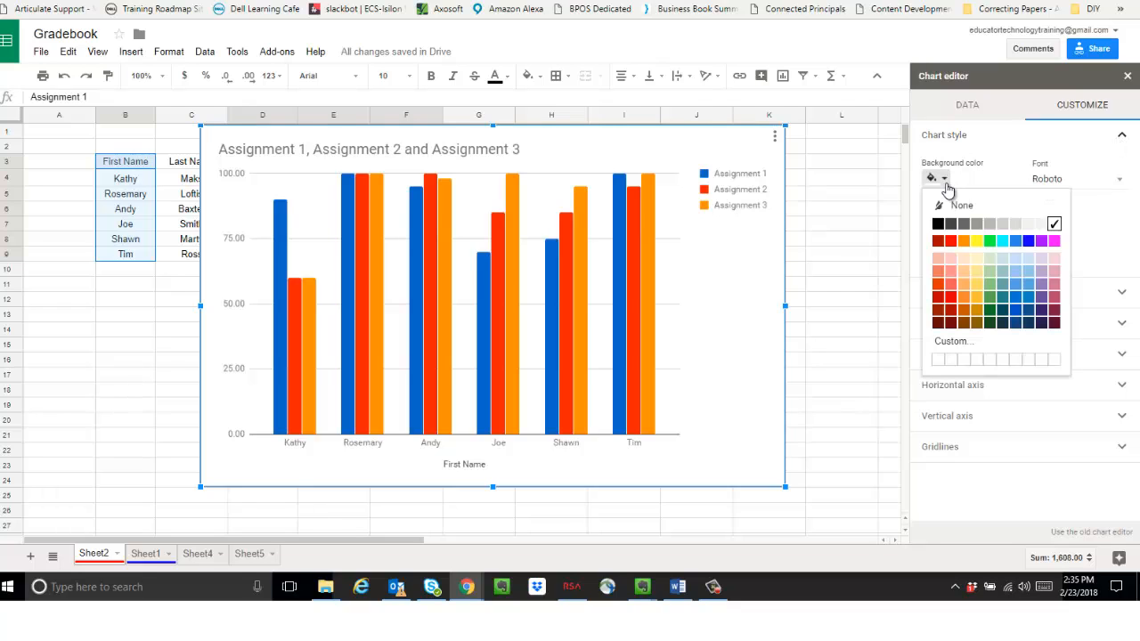
click(1028, 262)
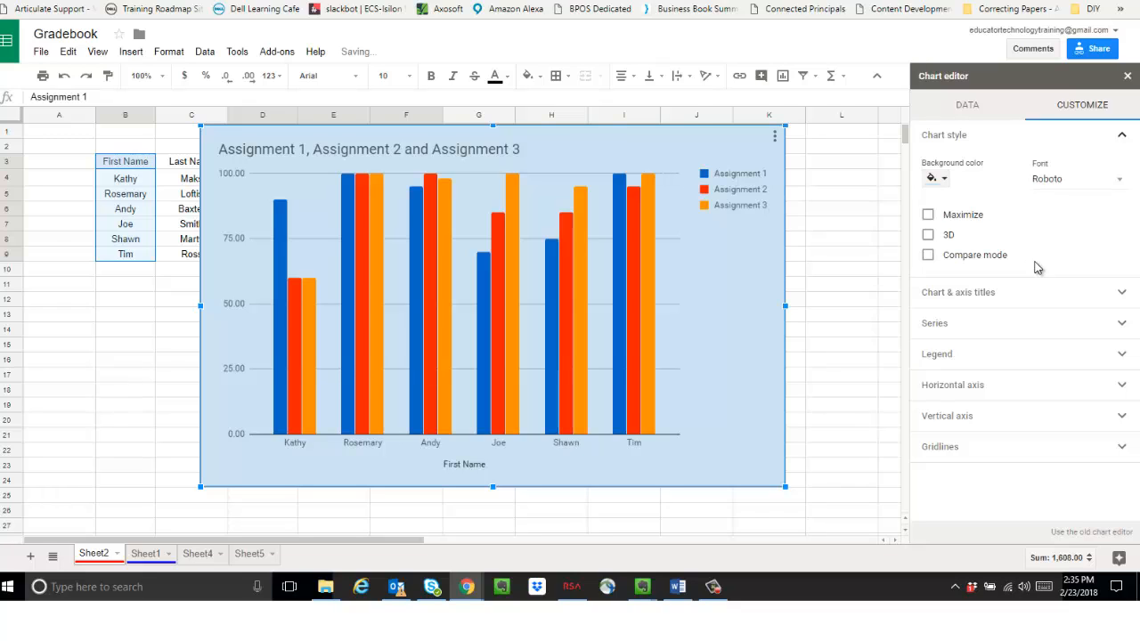
click(1121, 182)
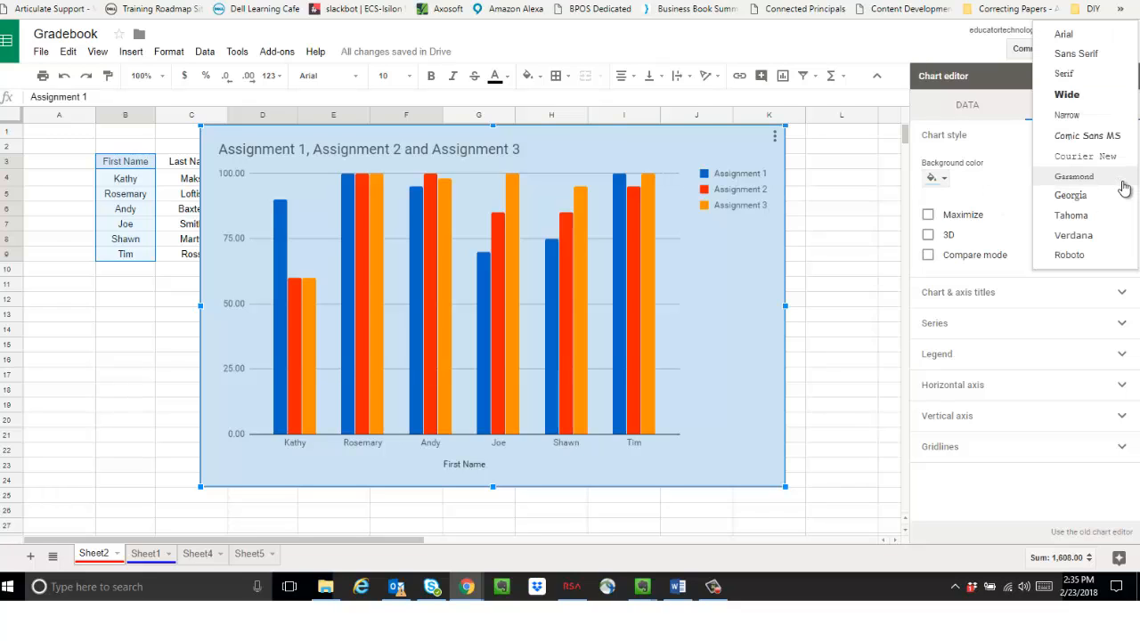
click(1071, 195)
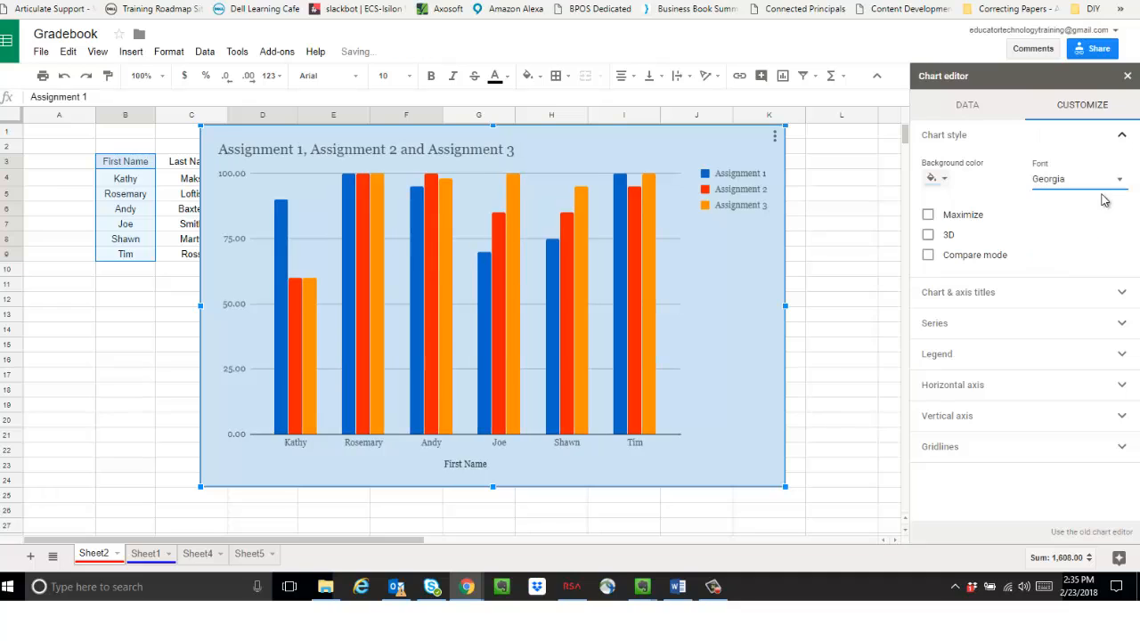
Try the chart's Maximize, 3D and Compare mode style options, turning each one off again.
click(928, 215)
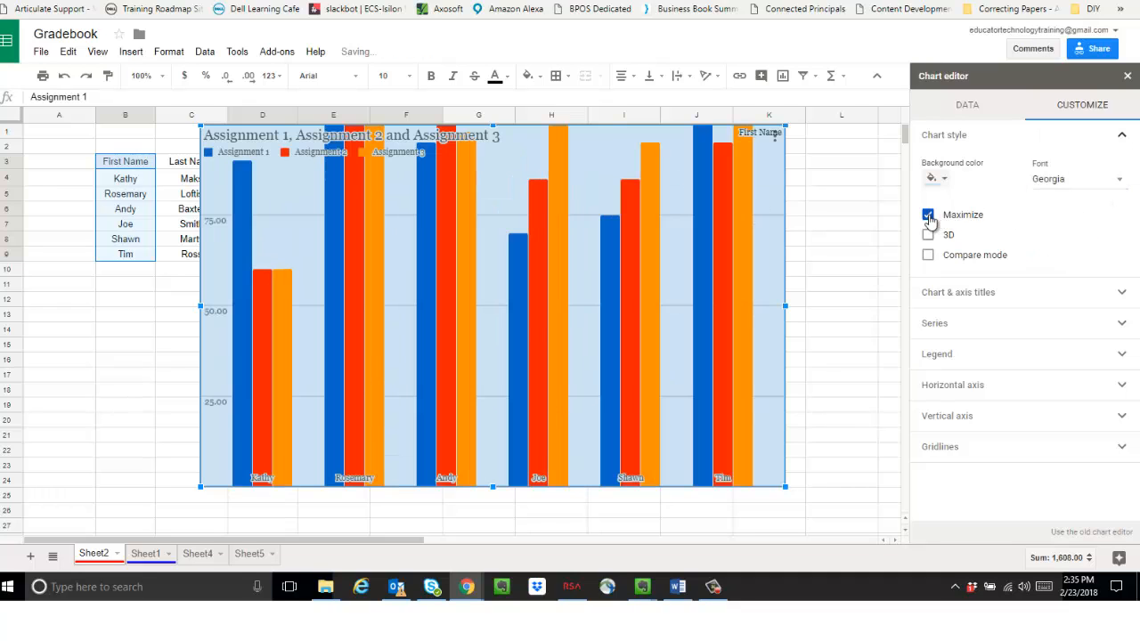
click(928, 215)
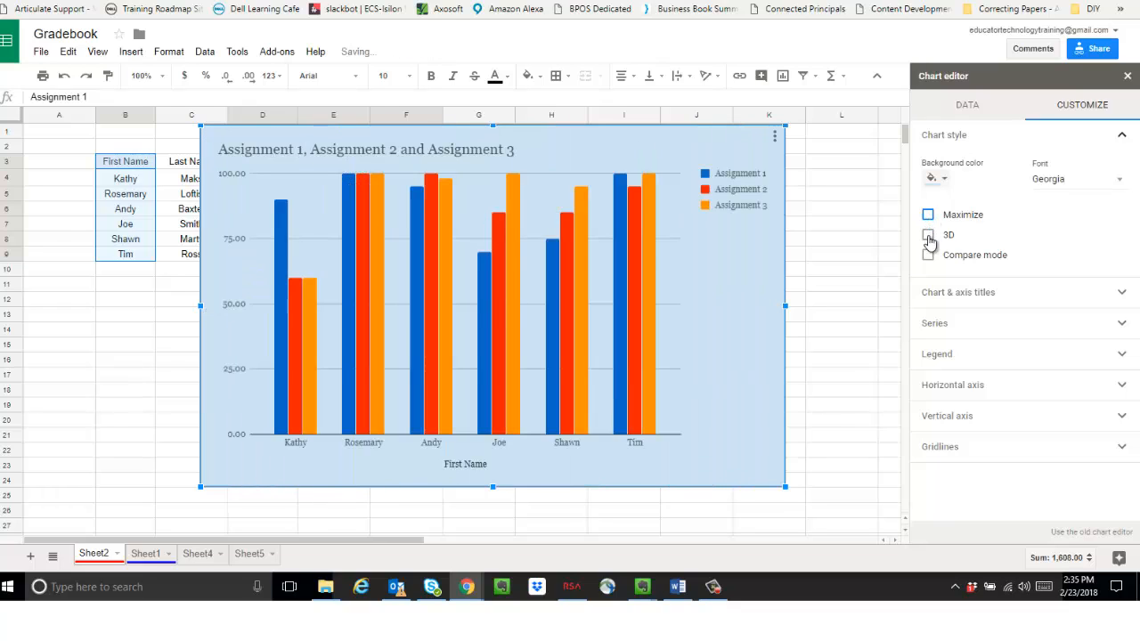
click(928, 235)
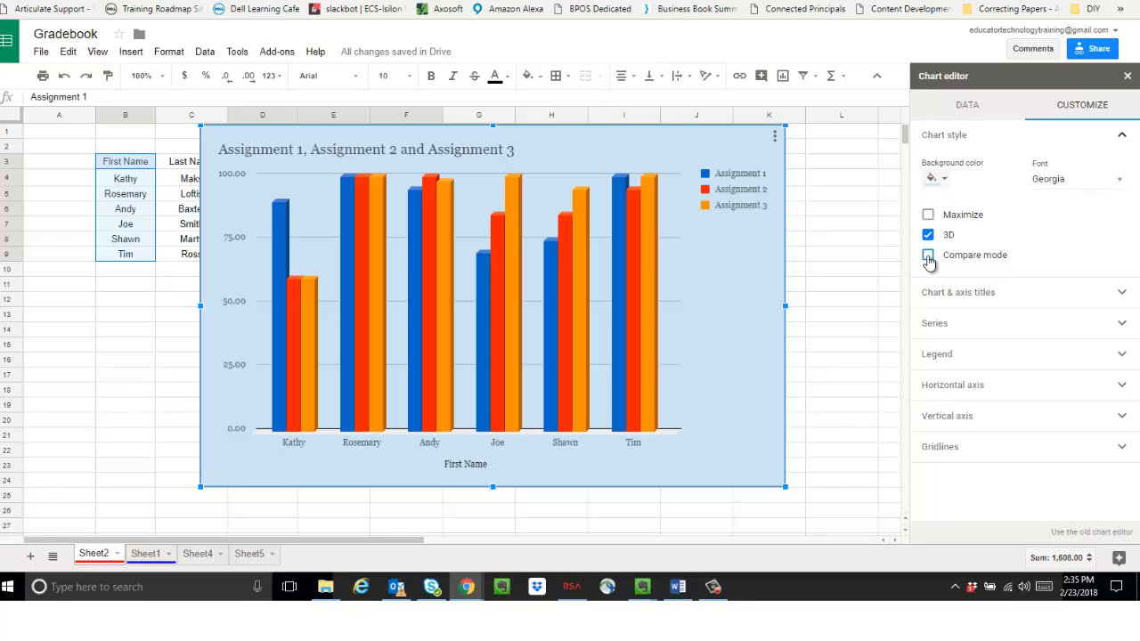
click(928, 256)
click(928, 235)
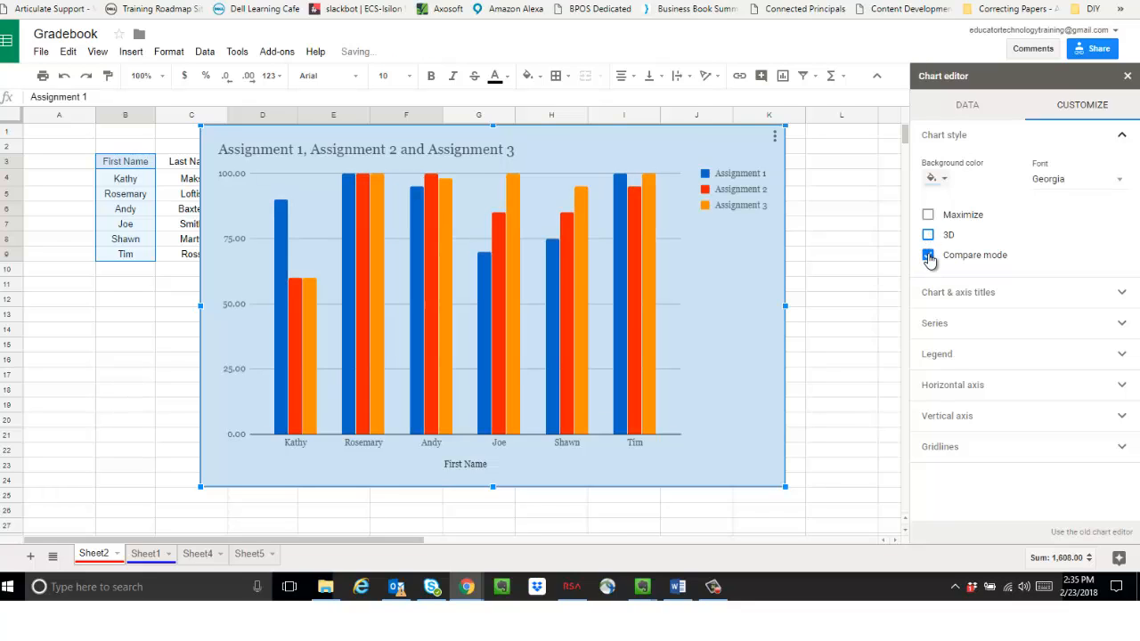
click(928, 256)
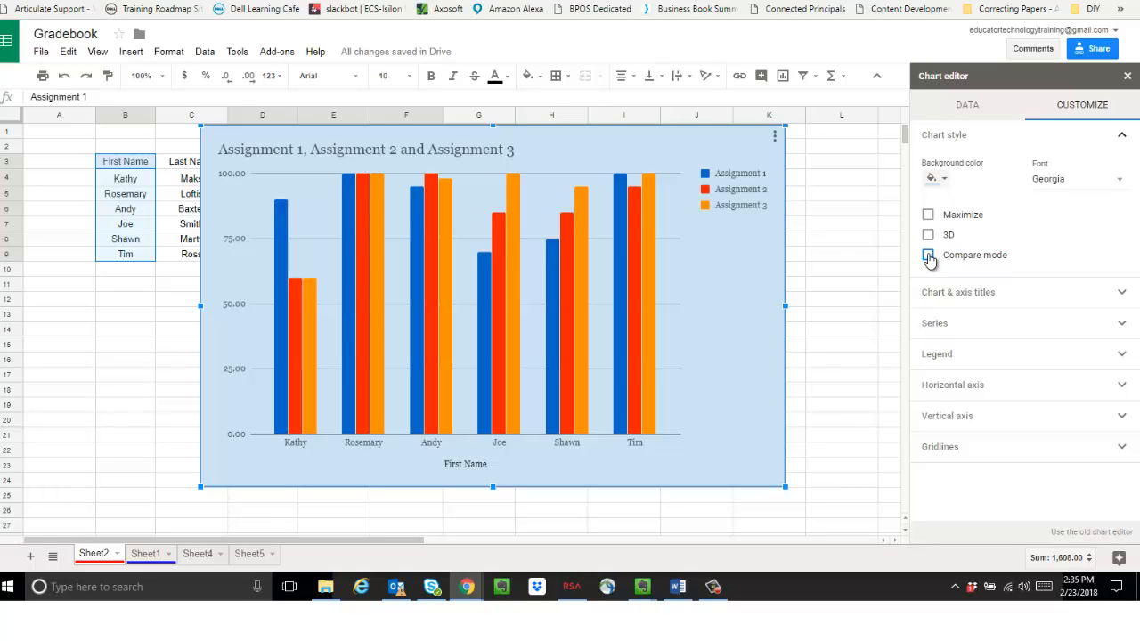
Replace the chart title text with "Assessments".
click(1121, 296)
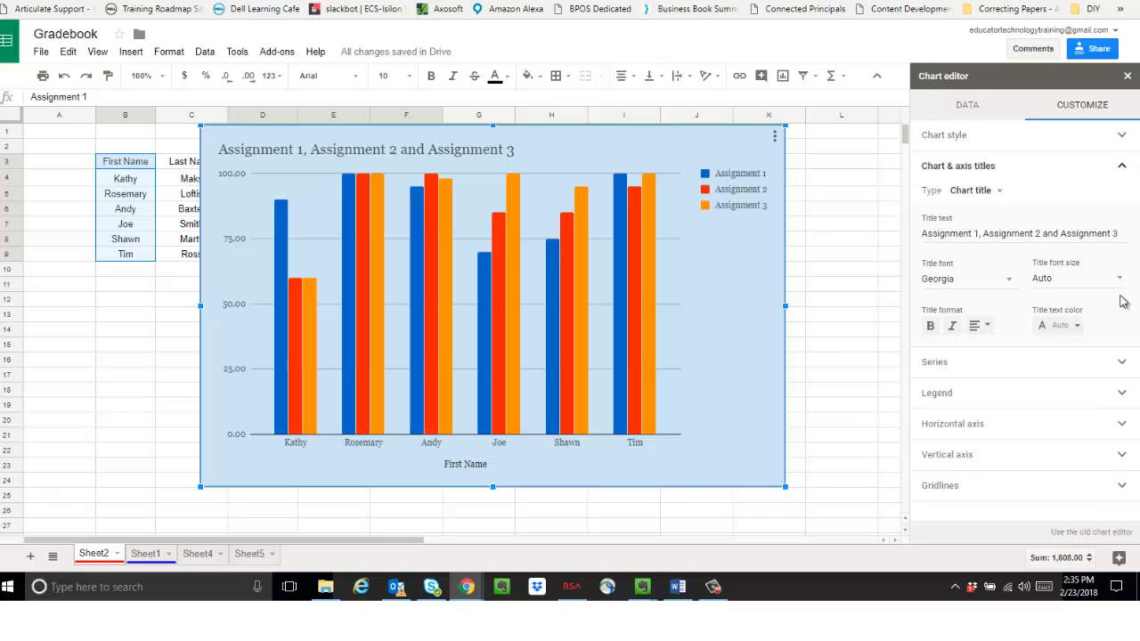
click(967, 234)
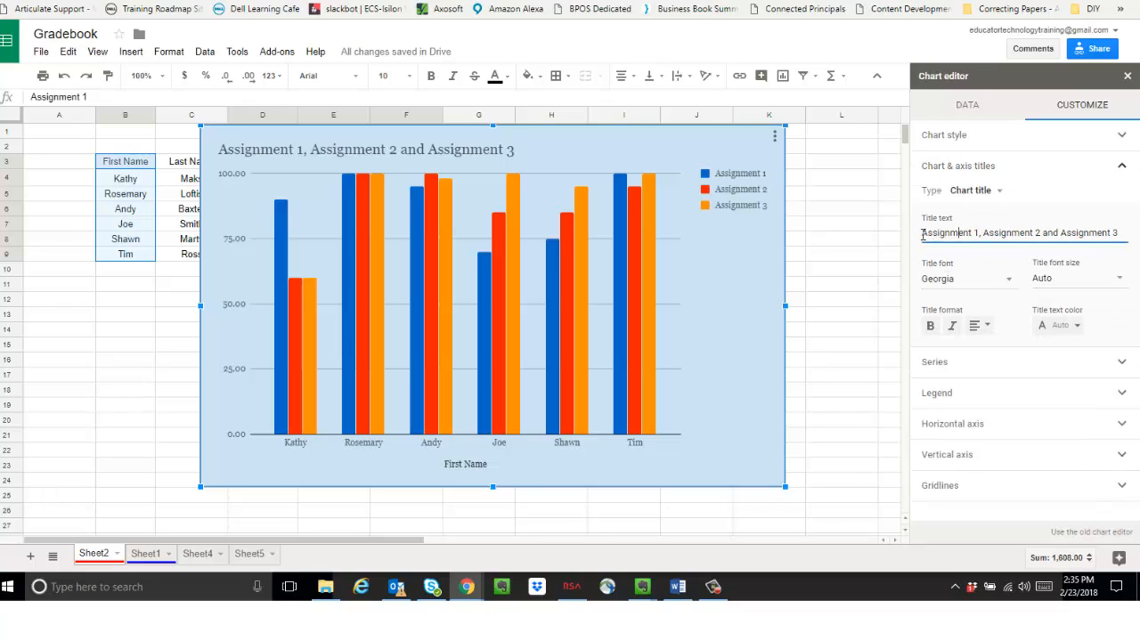
drag(922, 234, 1126, 242)
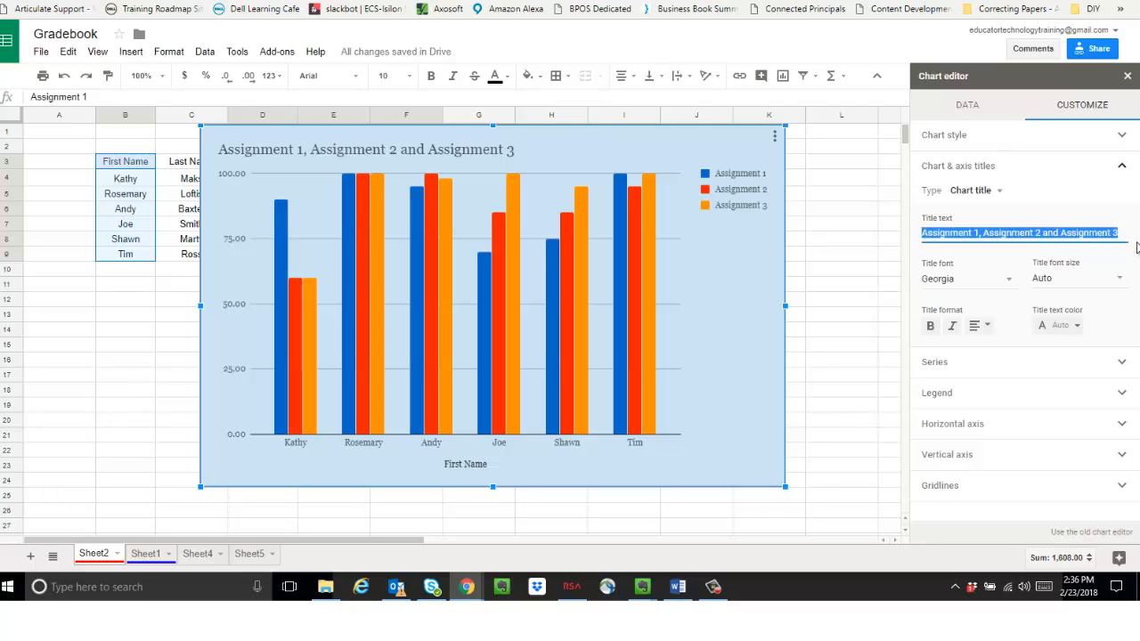
text(A)
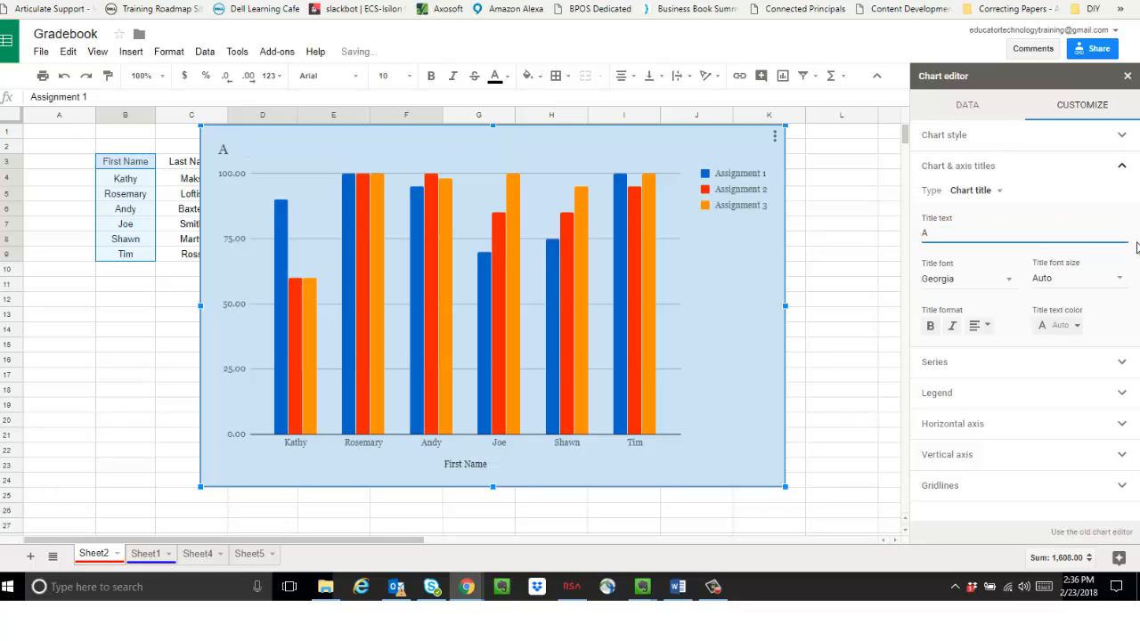
text(ssessments)
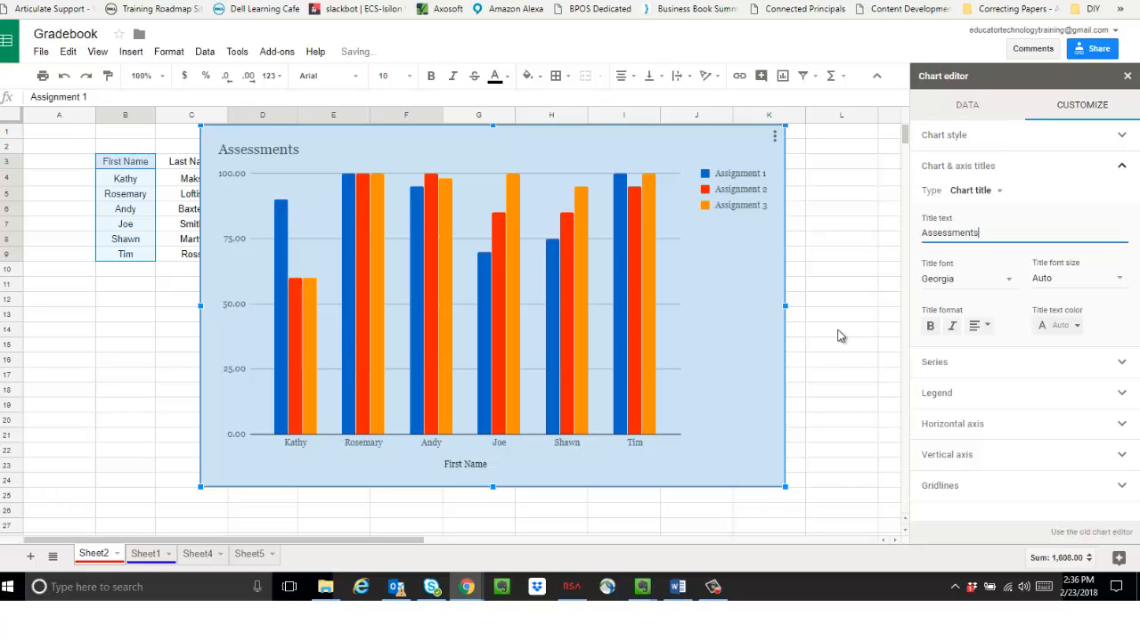
Keep Georgia as the chart title font, try font size 16, and set the size to 30.
click(1009, 279)
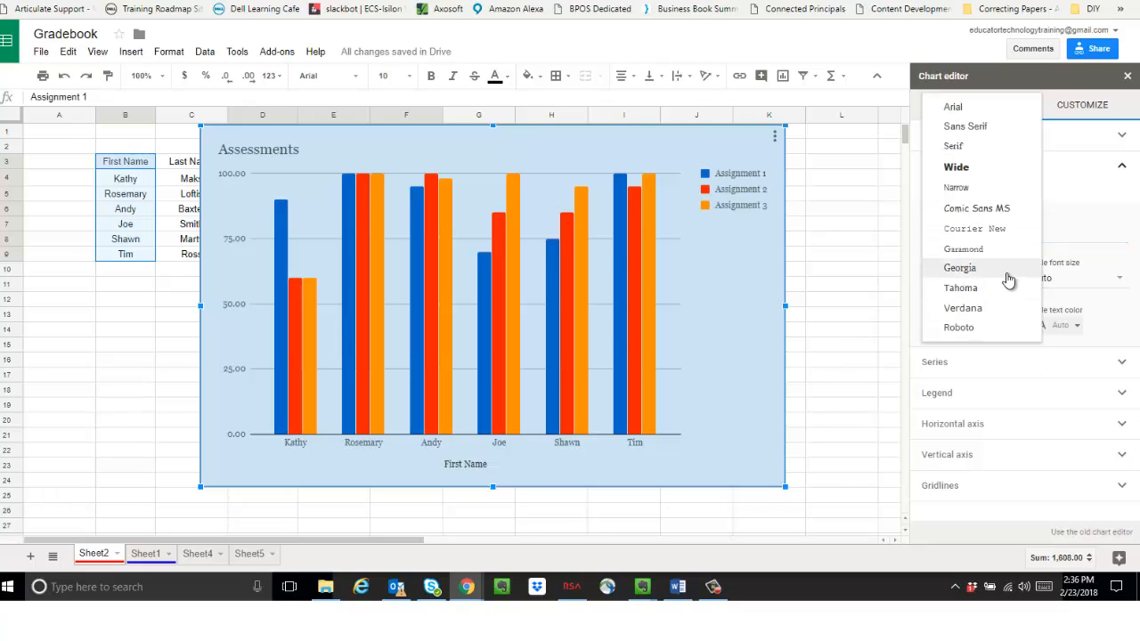
click(1007, 272)
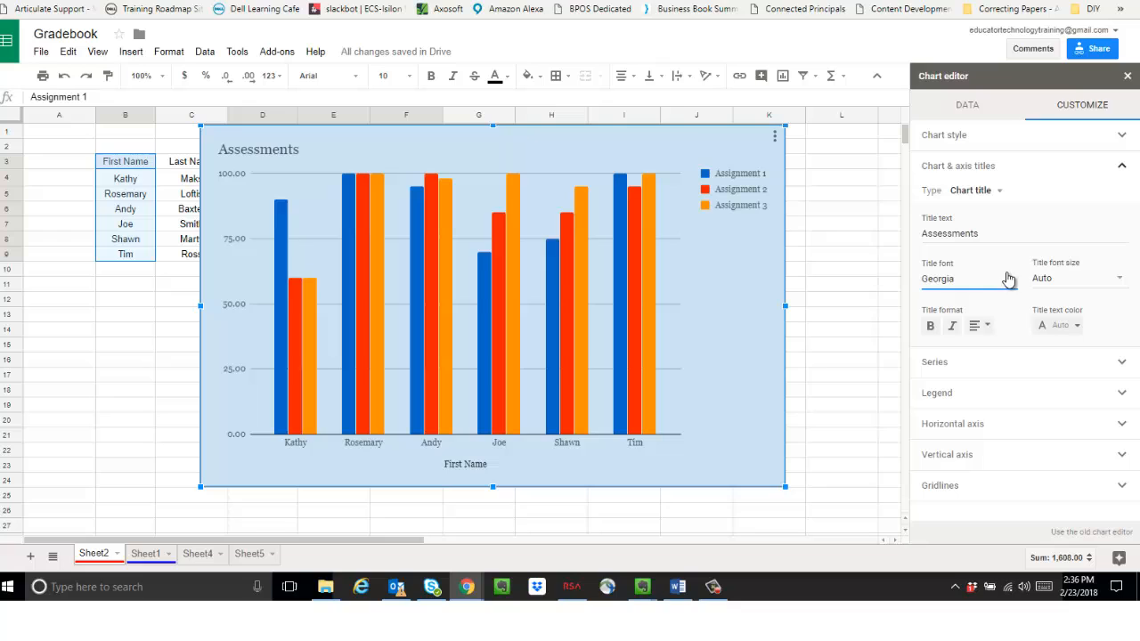
click(1119, 282)
click(1073, 380)
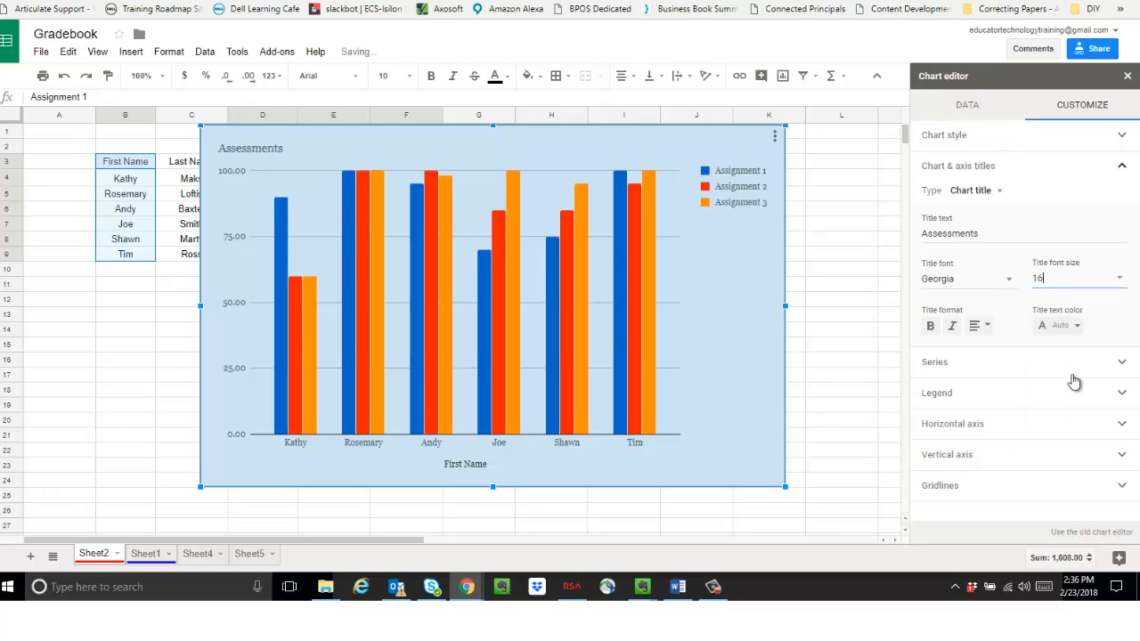
click(1115, 283)
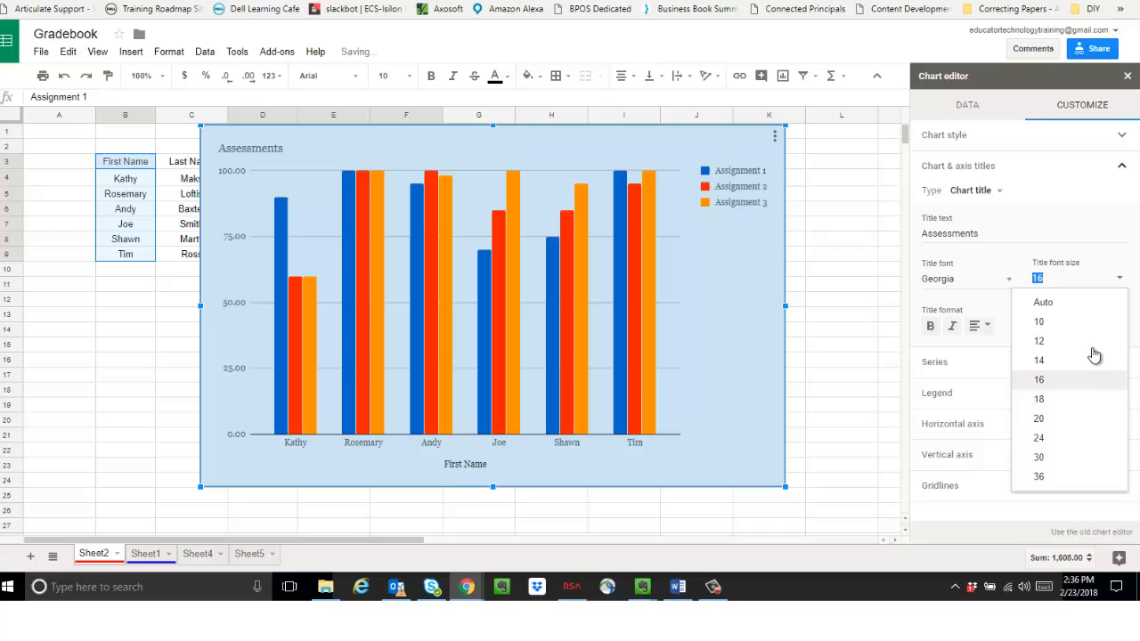
click(1062, 457)
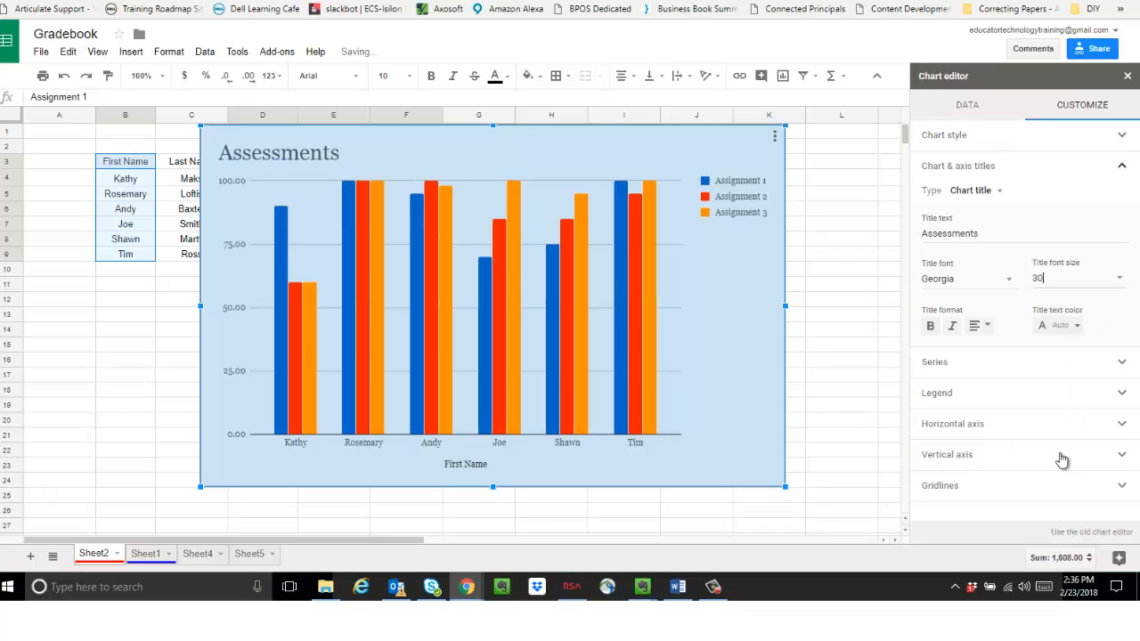
Make the chart title bold and italic and center it above the chart.
click(930, 327)
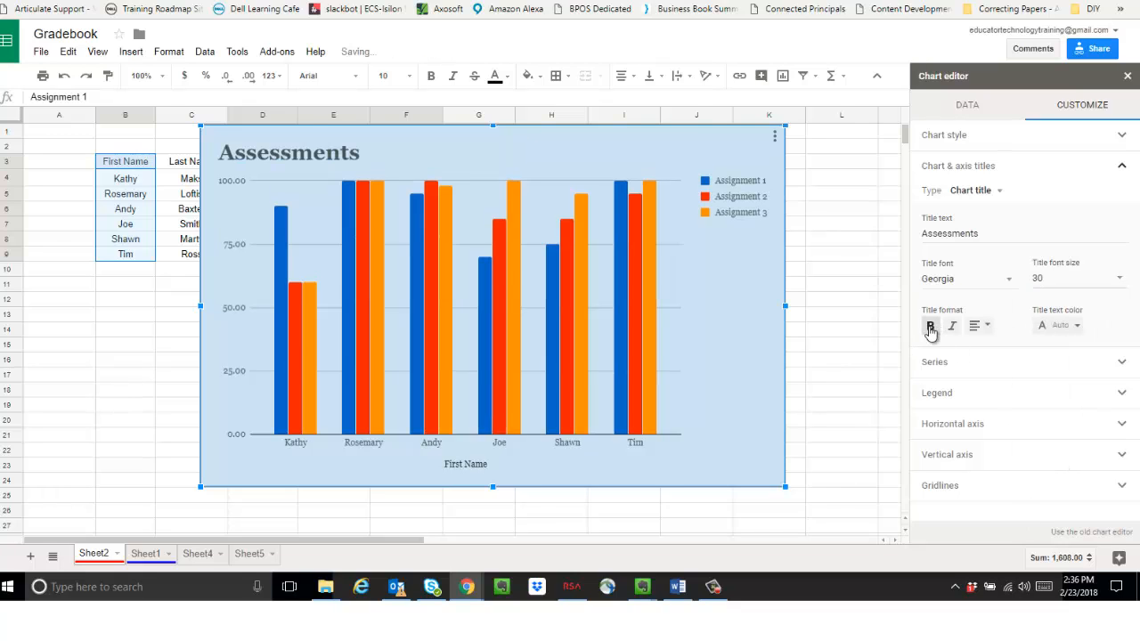
click(952, 327)
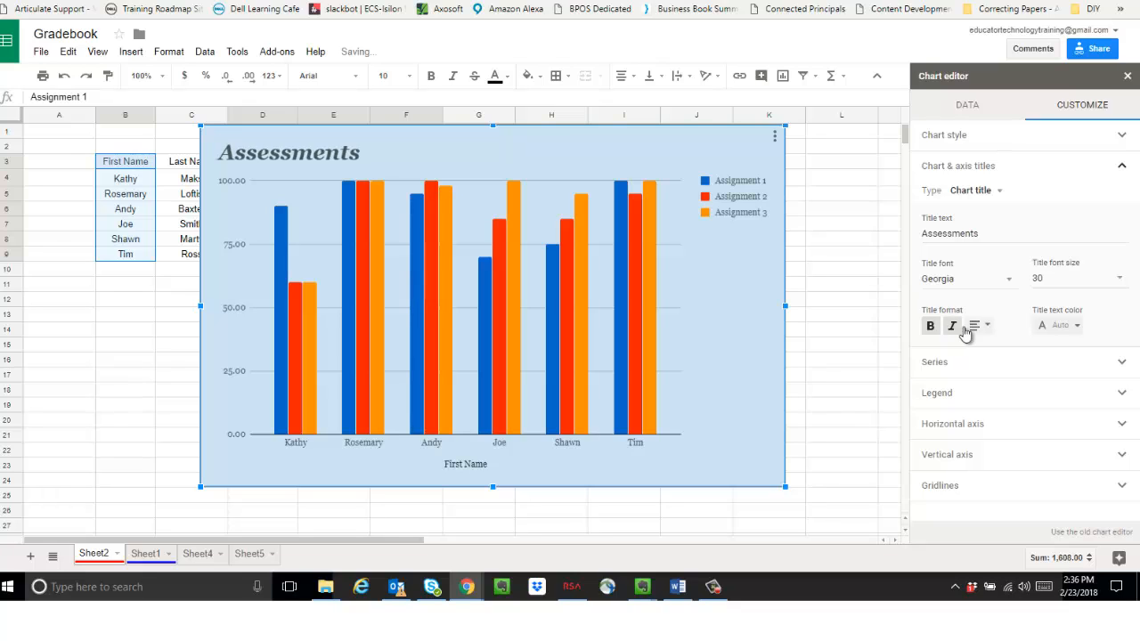
click(985, 328)
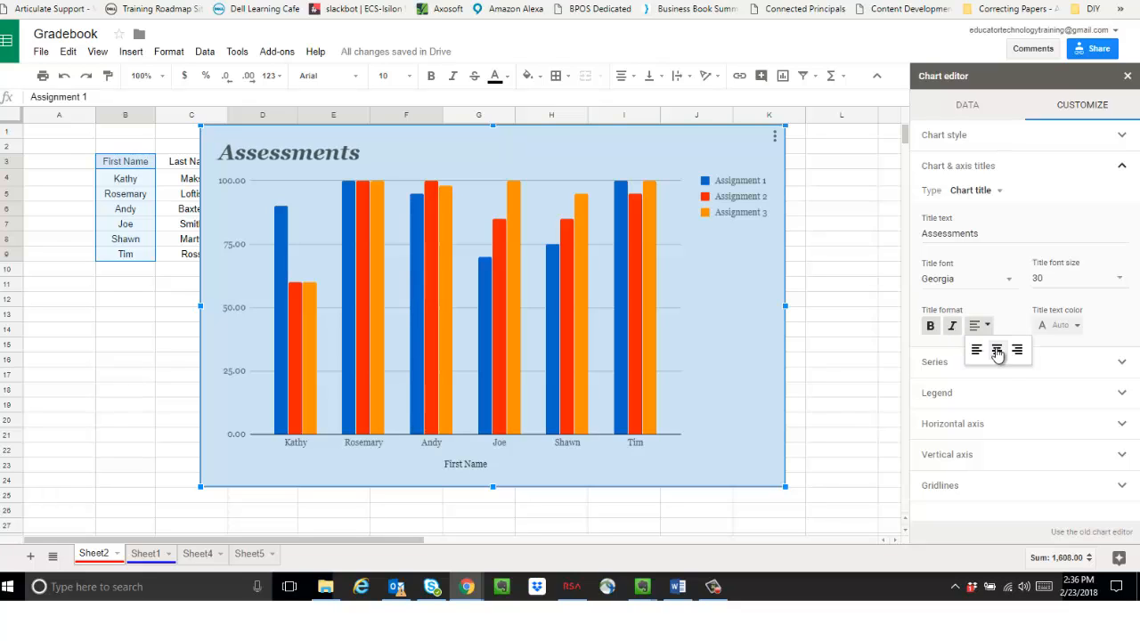
click(997, 349)
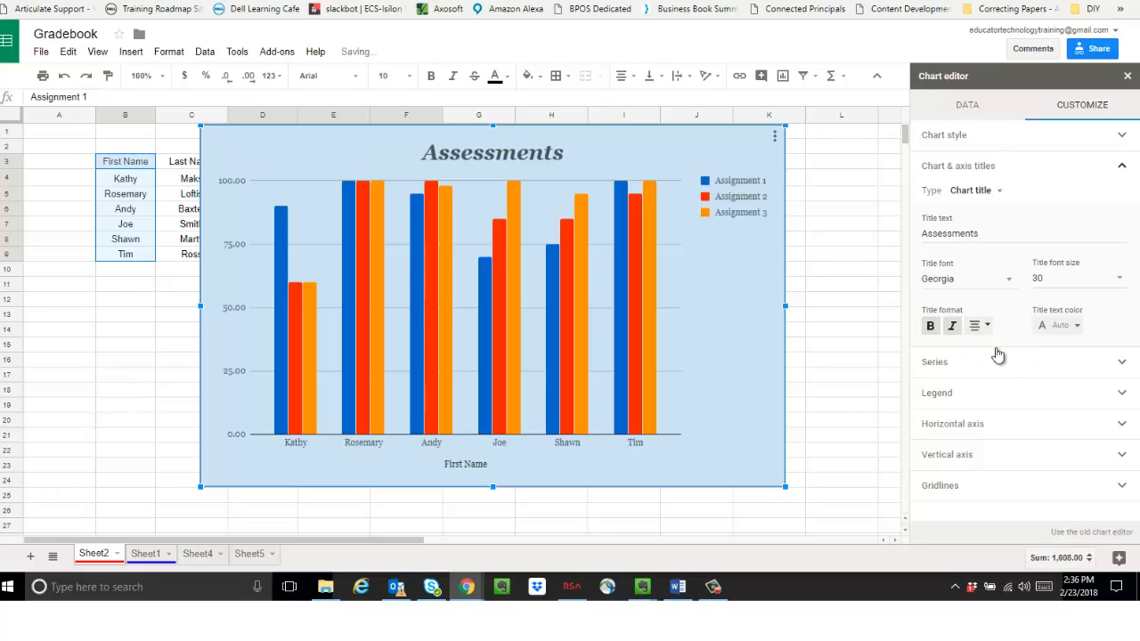
Try blue as the chart title's text color and change it to purple.
click(1077, 327)
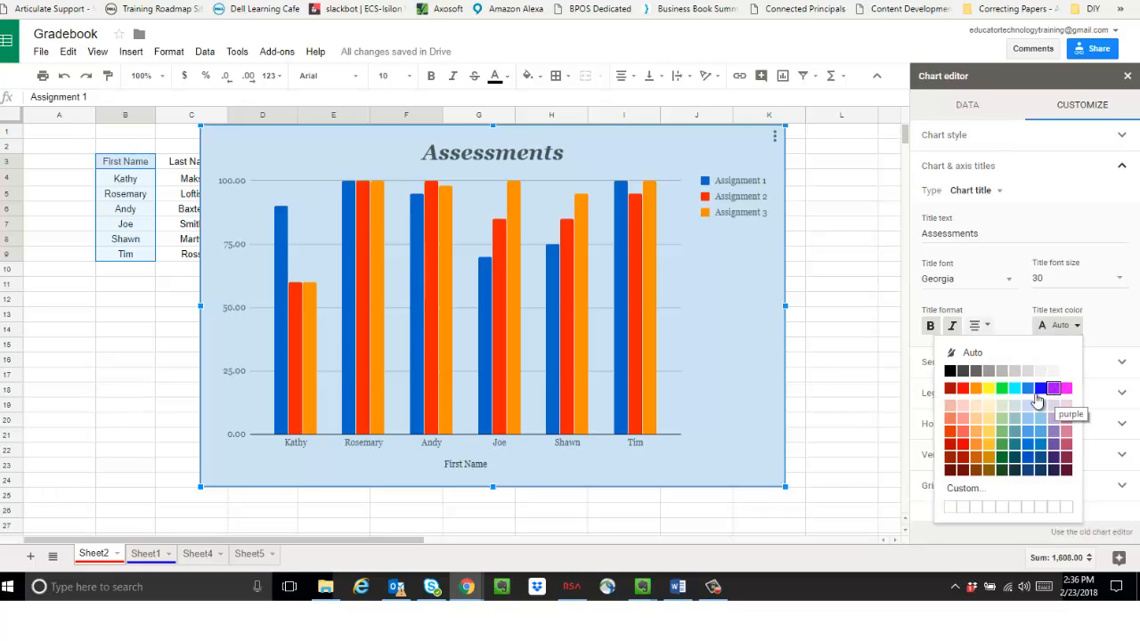
click(1040, 389)
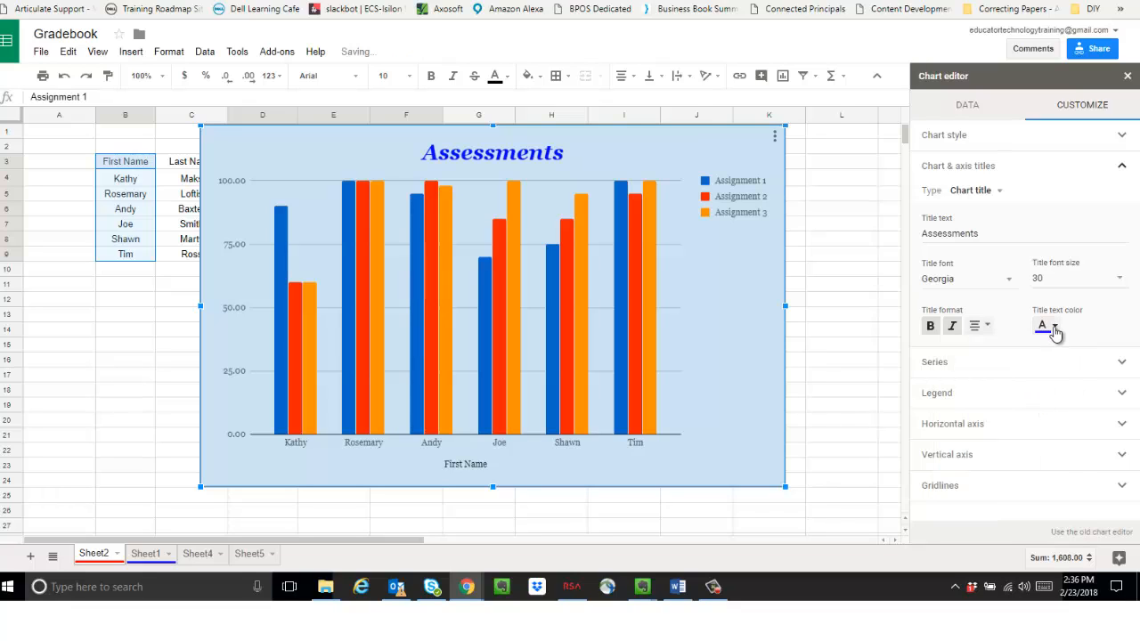
click(1050, 327)
click(1044, 389)
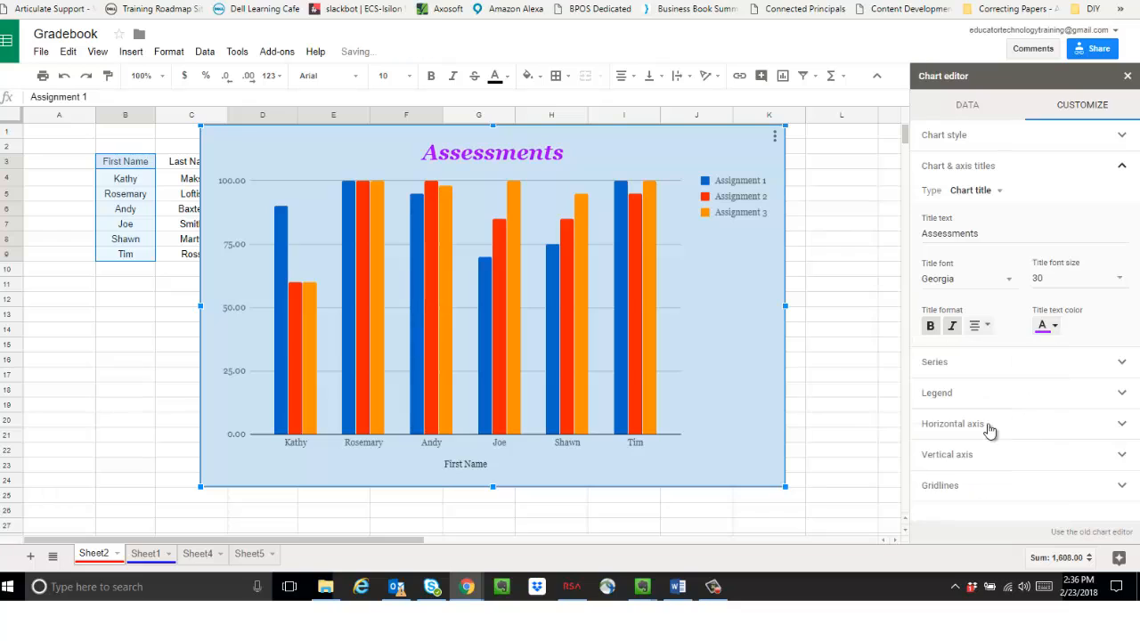
Try magenta as the Assignment 1 series color and change it to blue.
click(1119, 370)
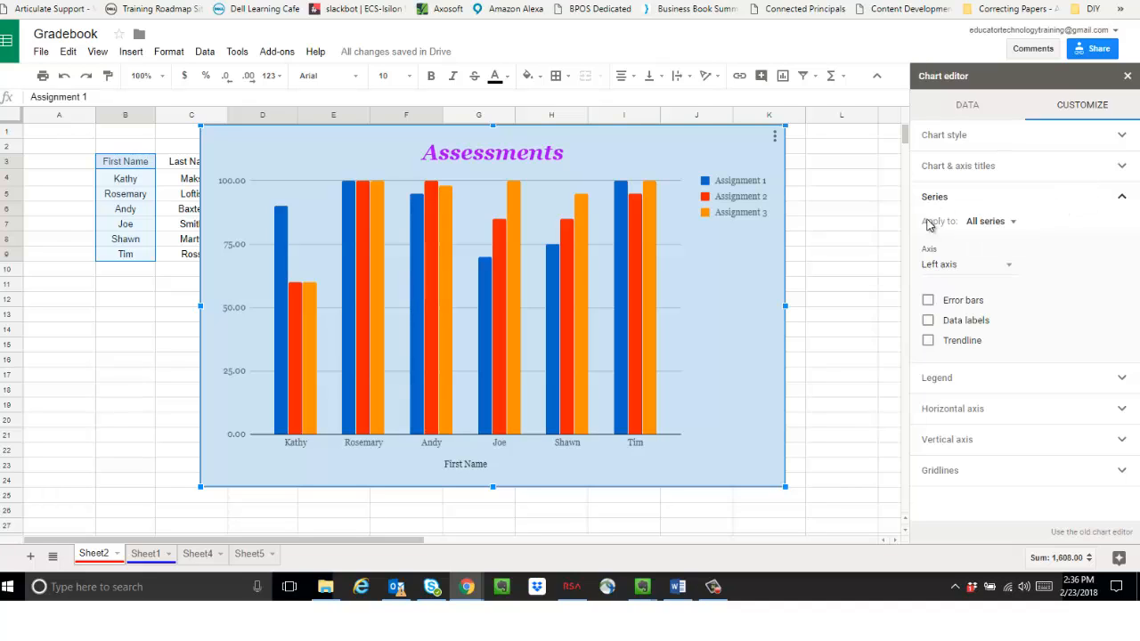
click(1012, 226)
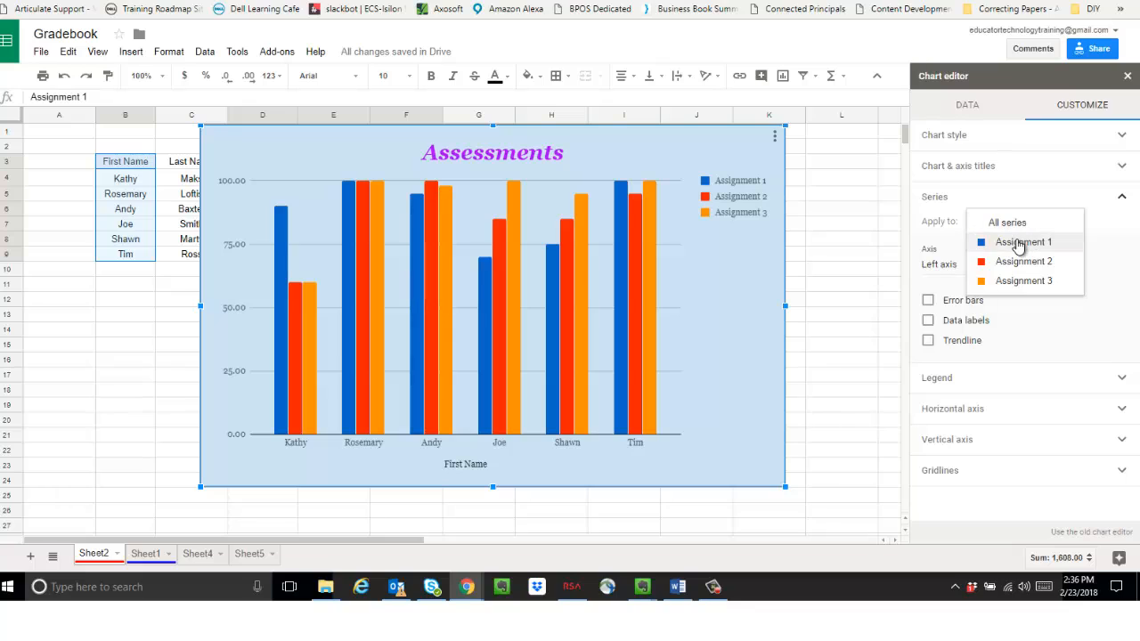
click(1018, 243)
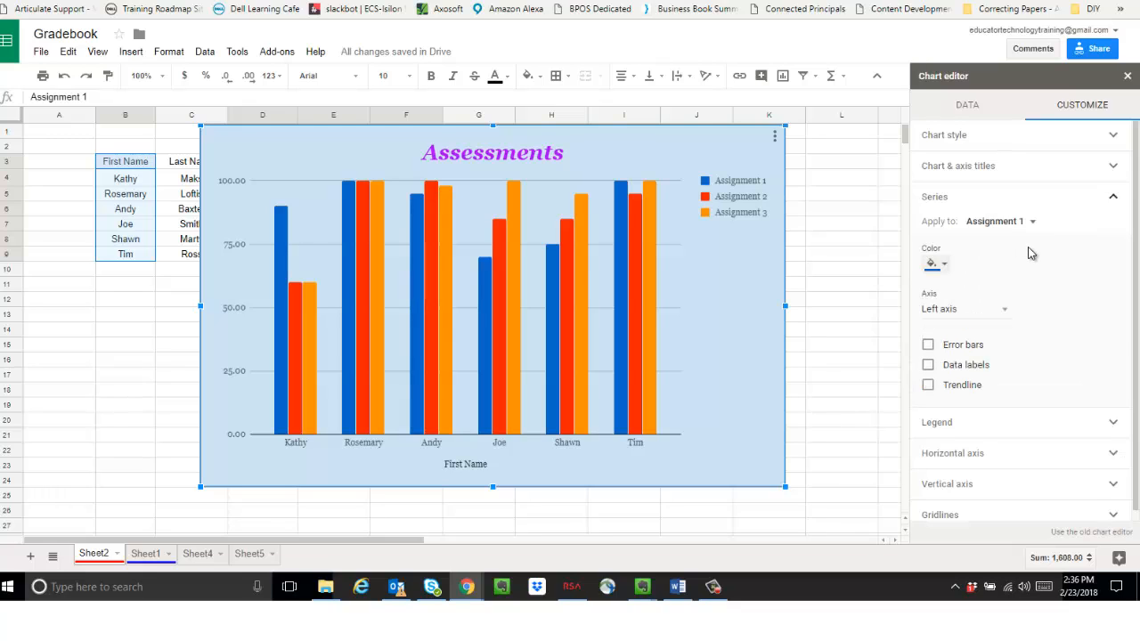
click(943, 268)
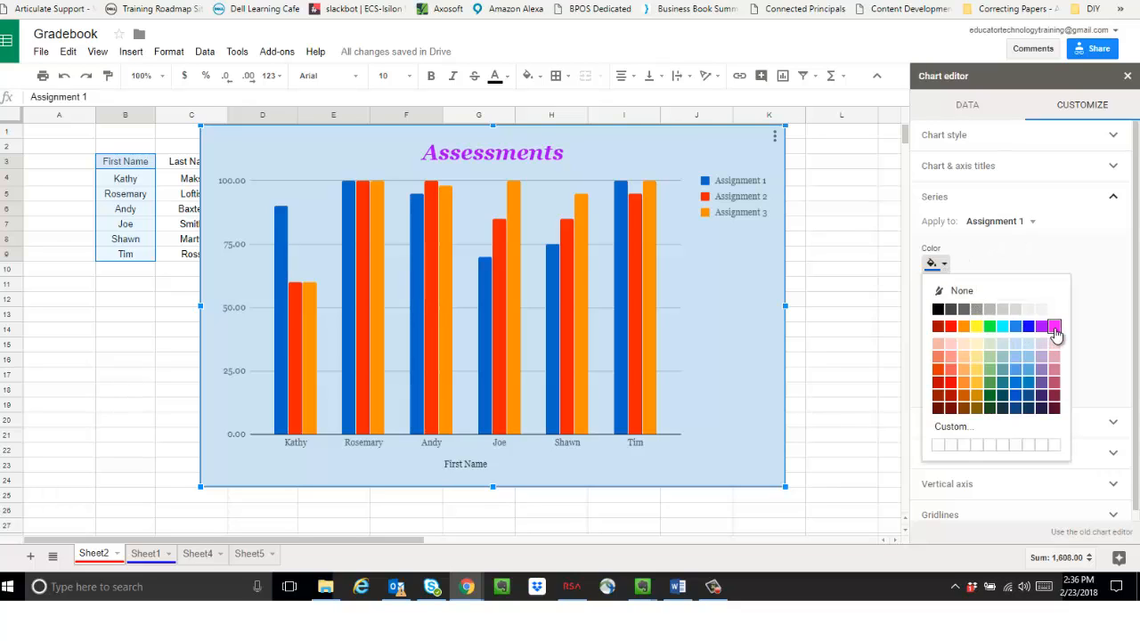
click(1055, 328)
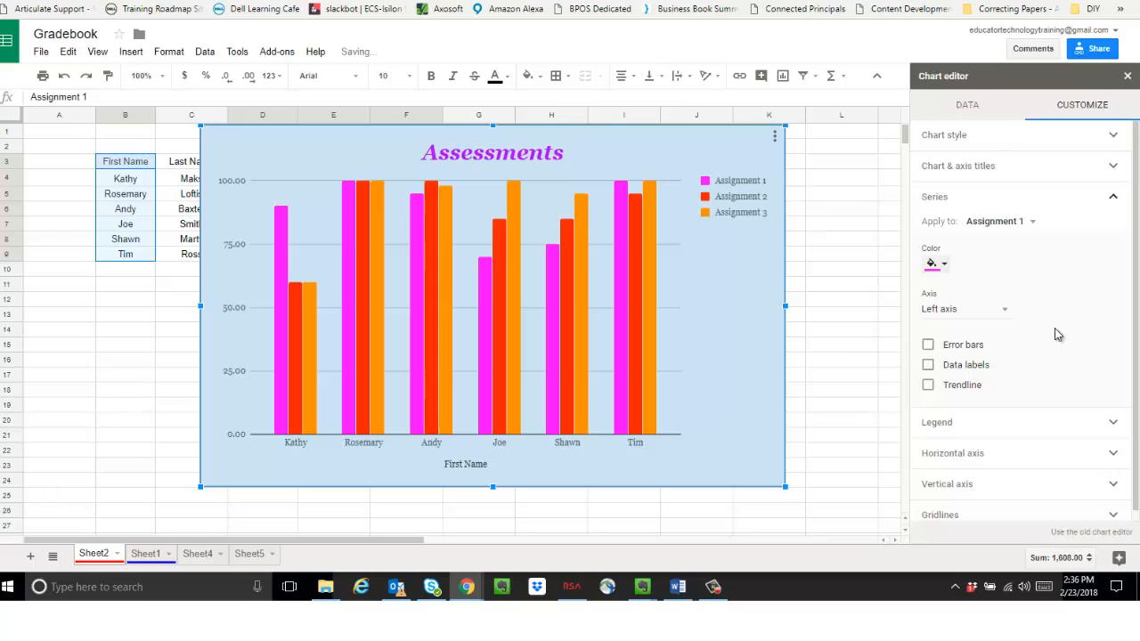
click(944, 264)
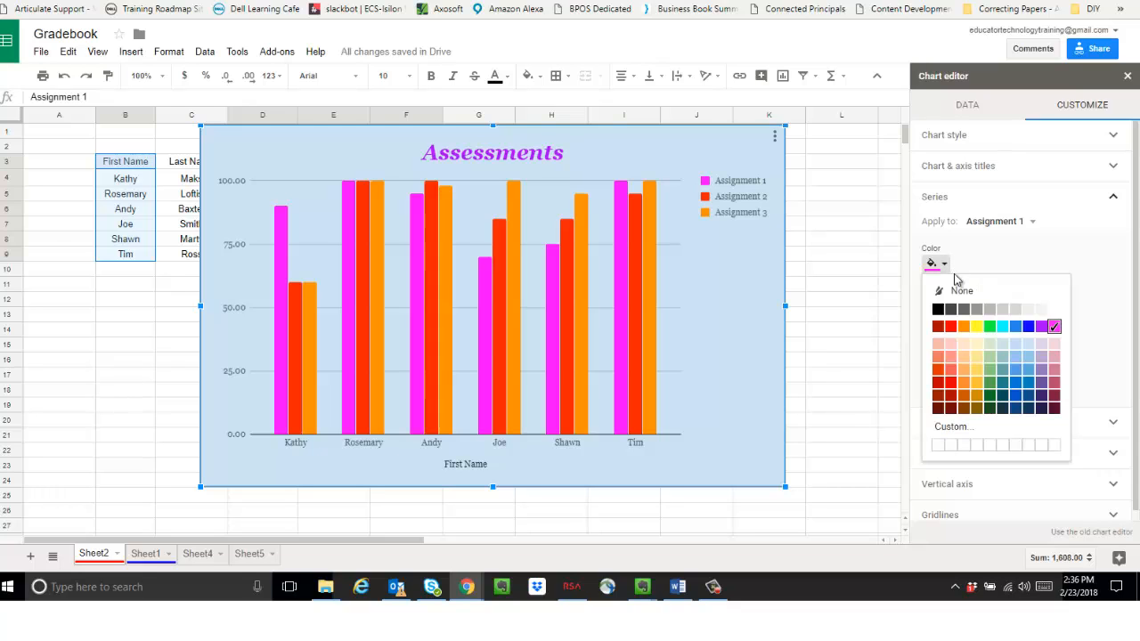
click(1027, 328)
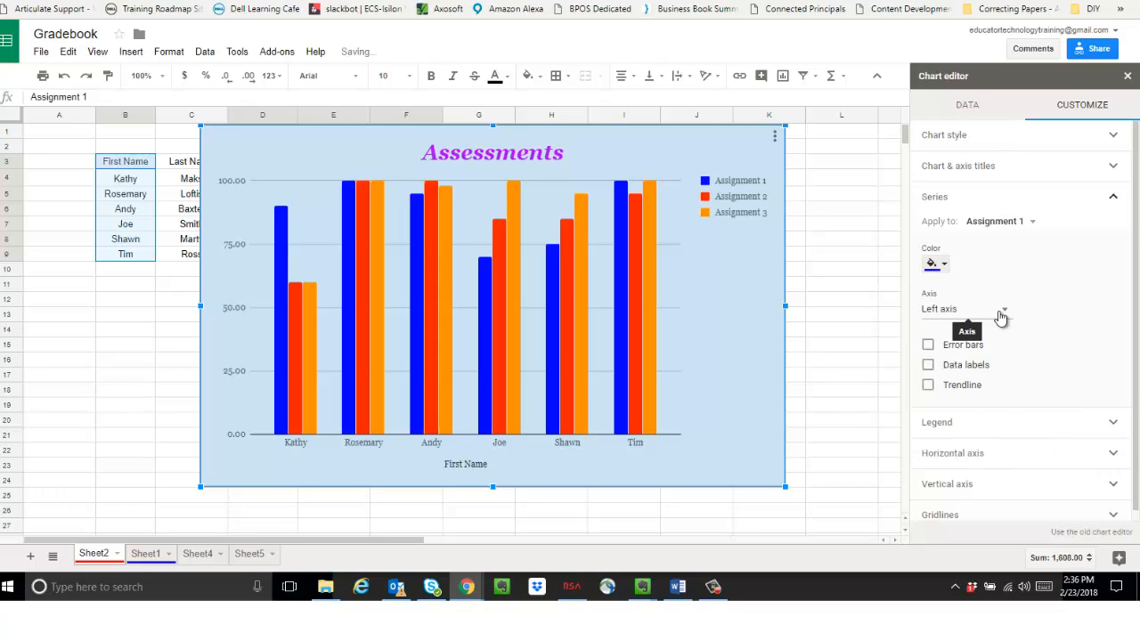
Set the Assignment 2 series color to a muted green.
click(1031, 223)
click(1033, 244)
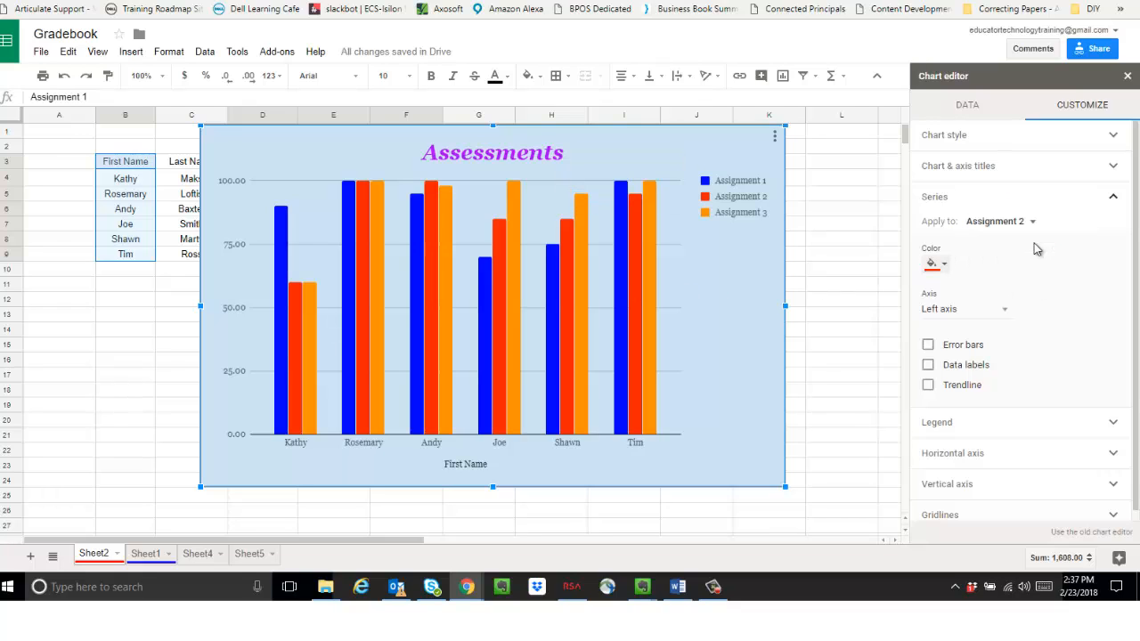
click(944, 265)
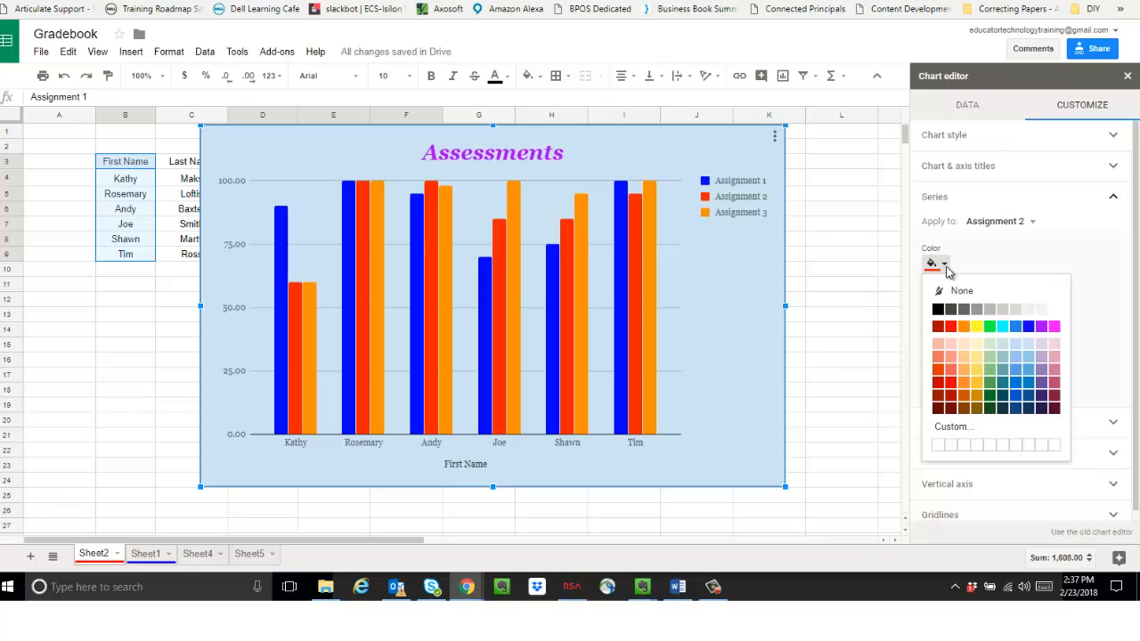
click(990, 370)
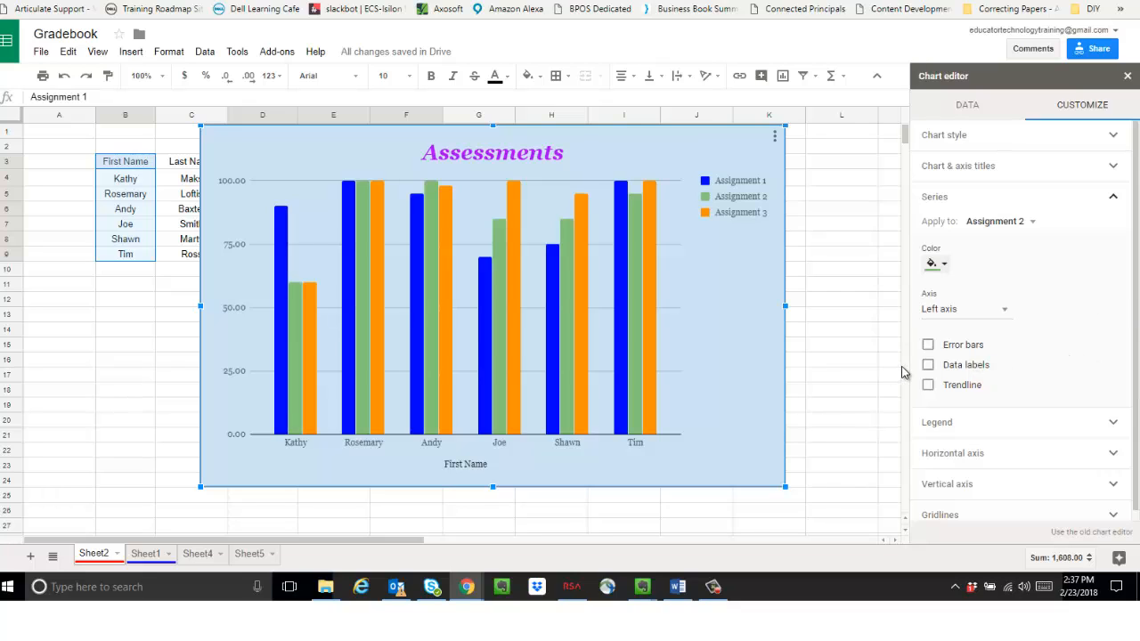
Add error bars and data labels to the Assignment 2 series, keeping Value as the label type.
click(928, 346)
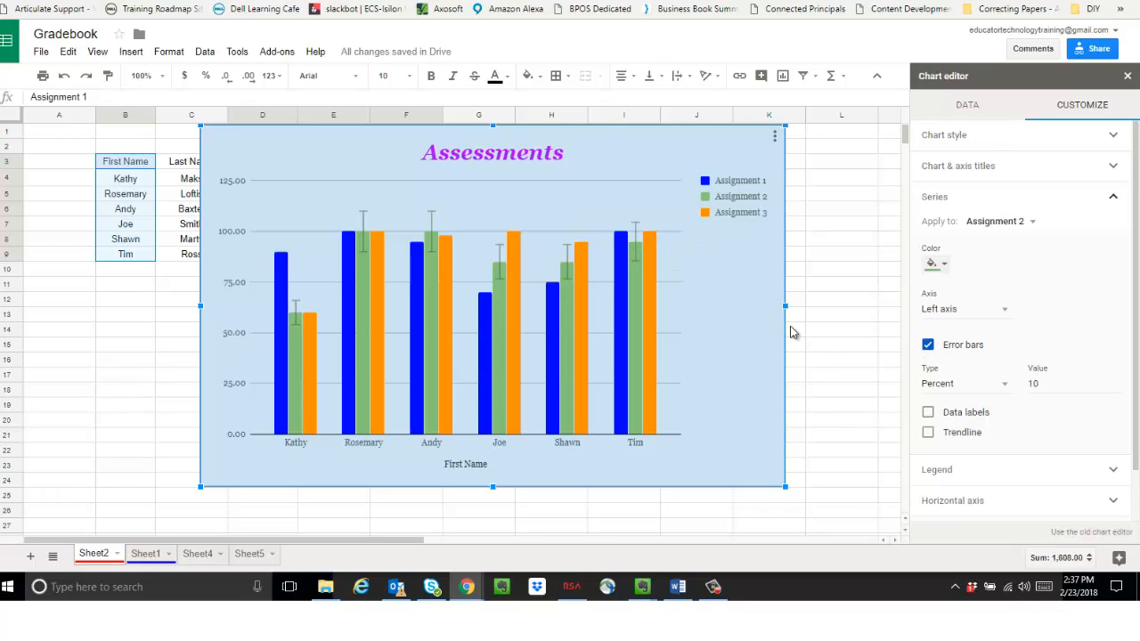
click(927, 415)
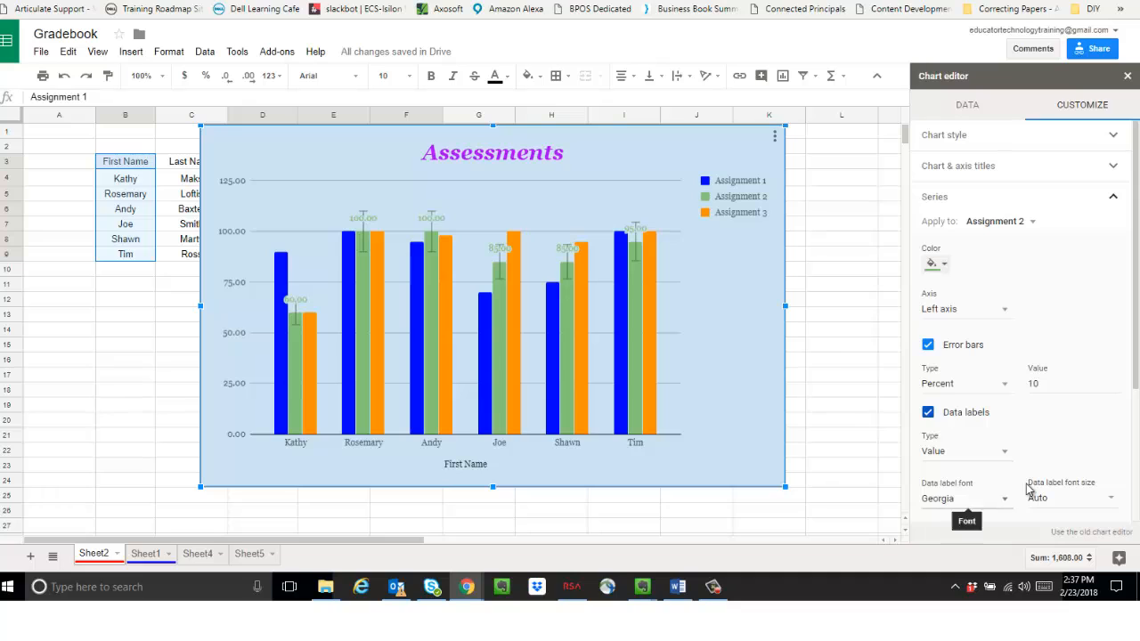
scroll(1137, 367, down, 1)
scroll(1138, 367, down, 3)
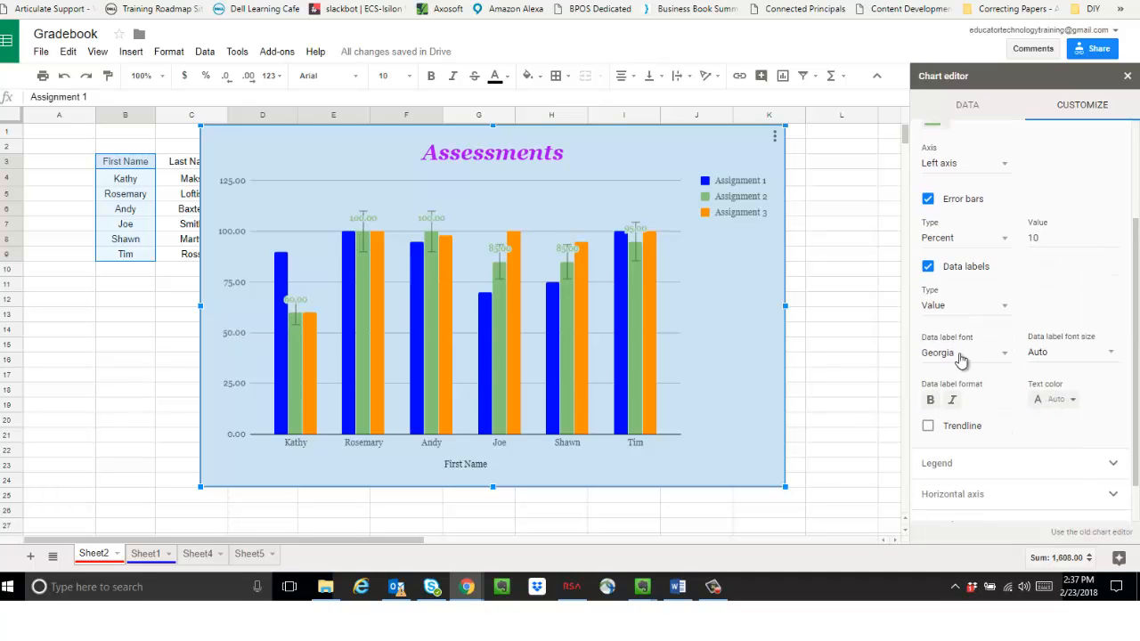
click(1003, 309)
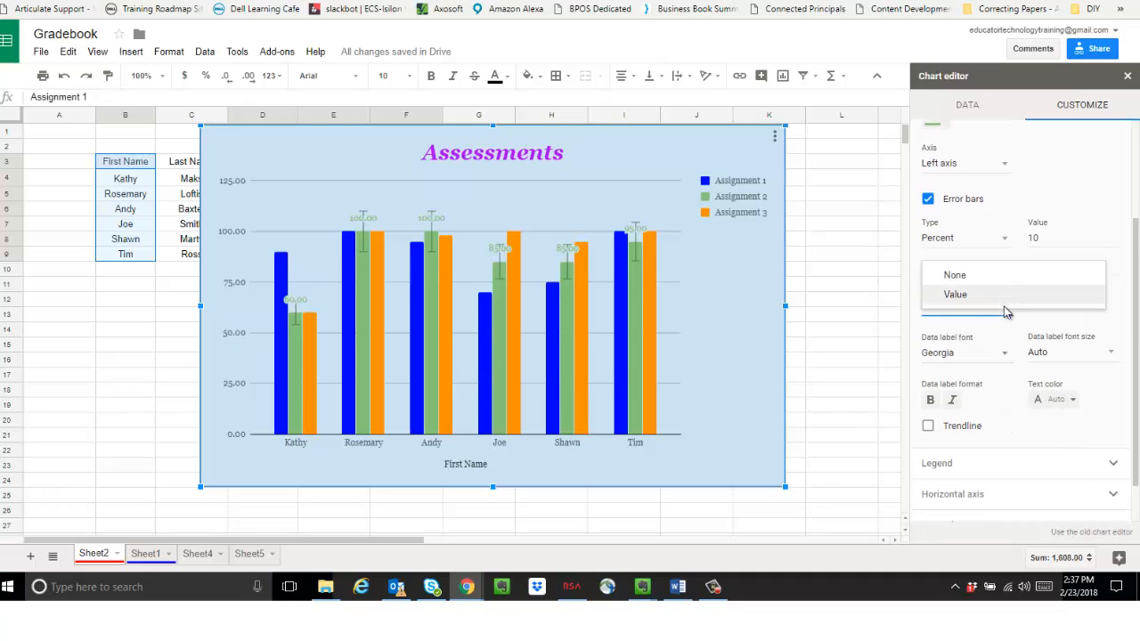
click(1121, 324)
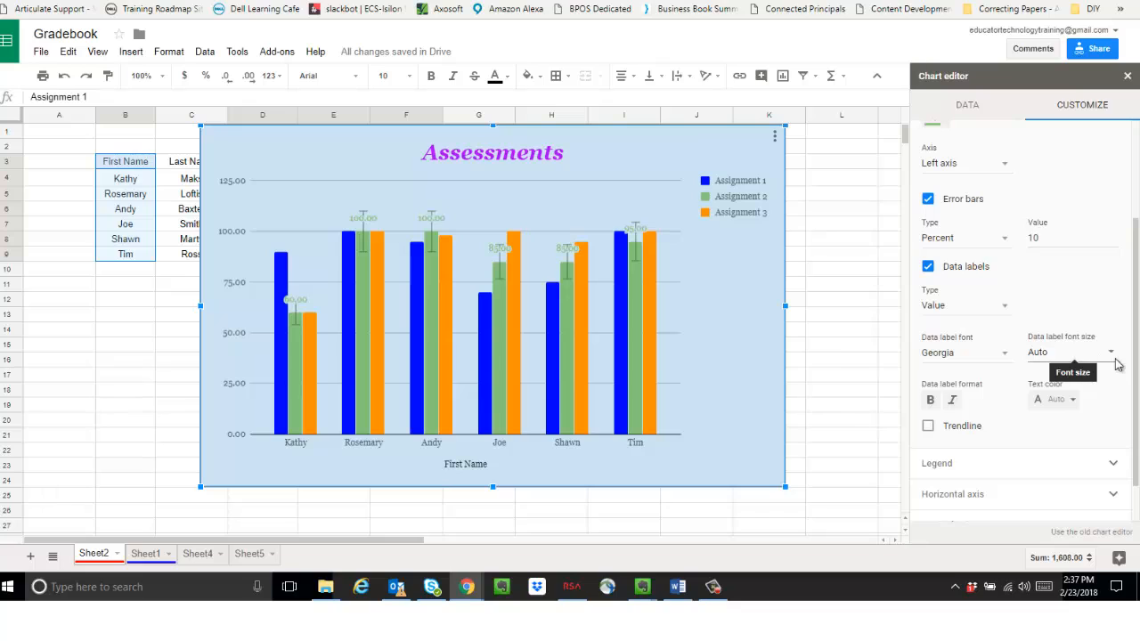
Add a linear trendline to the Assignment 2 series and set its line opacity to 70%.
scroll(1135, 358, down, 2)
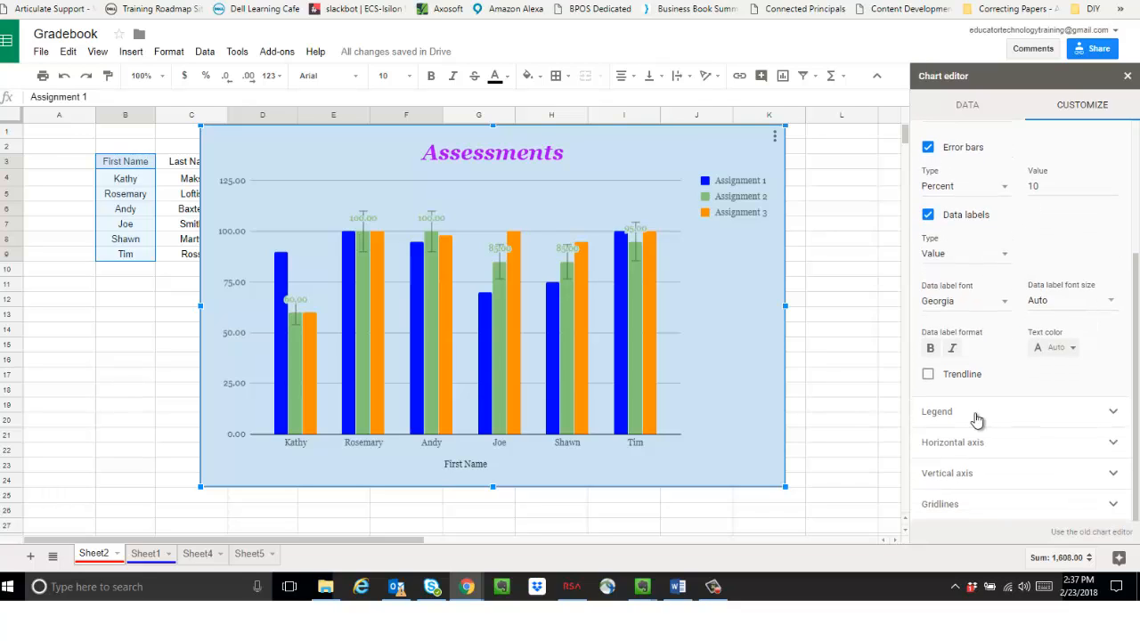
click(929, 376)
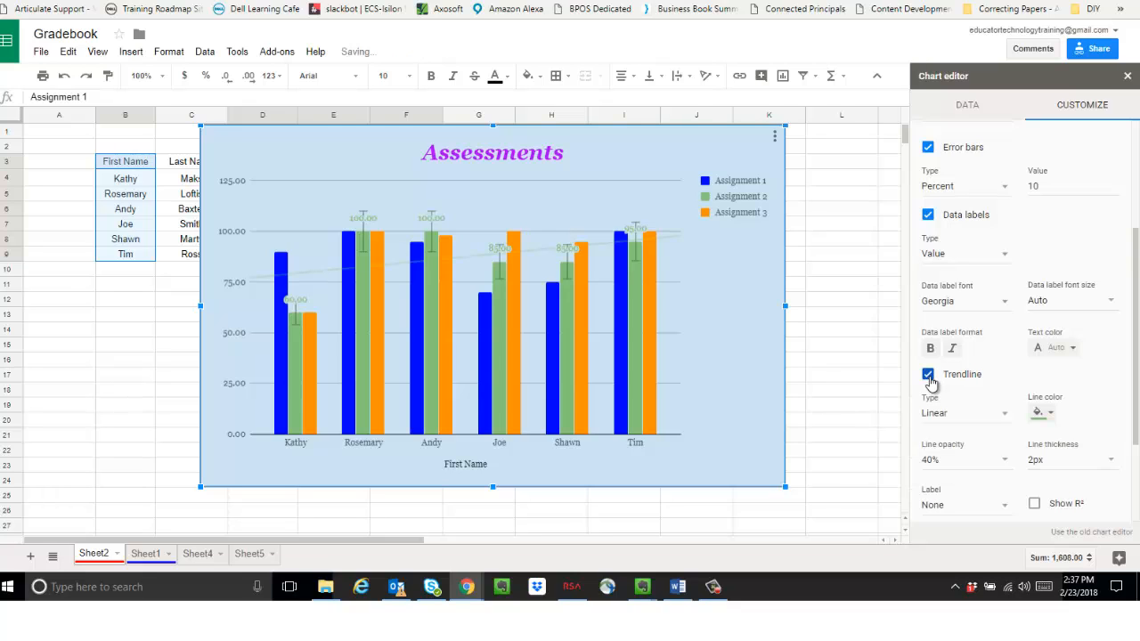
click(1001, 415)
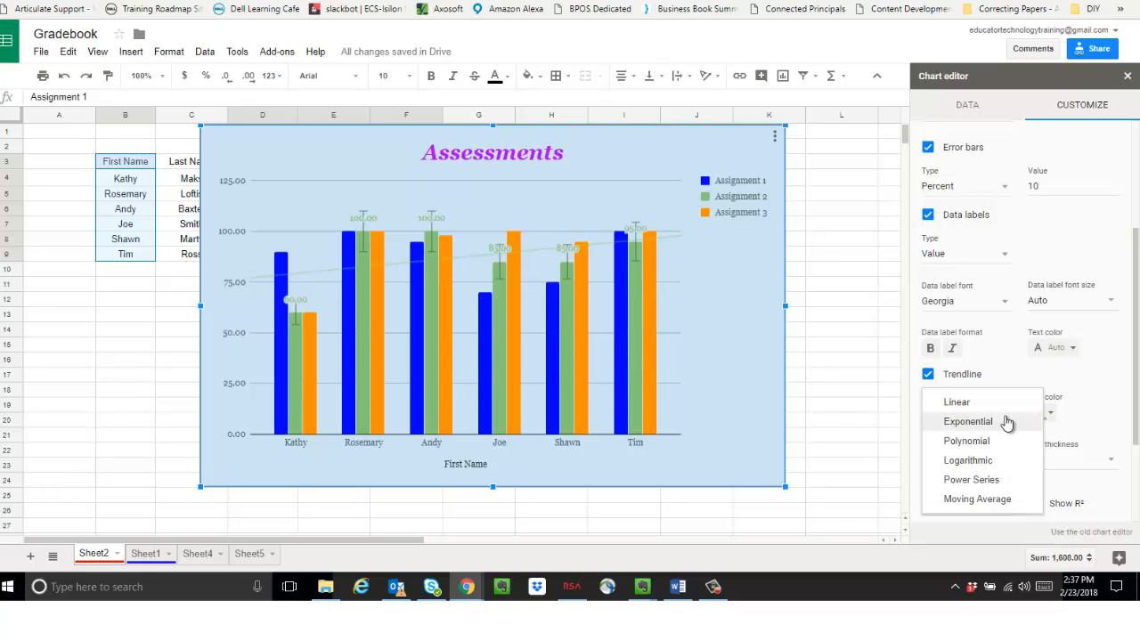
click(1110, 415)
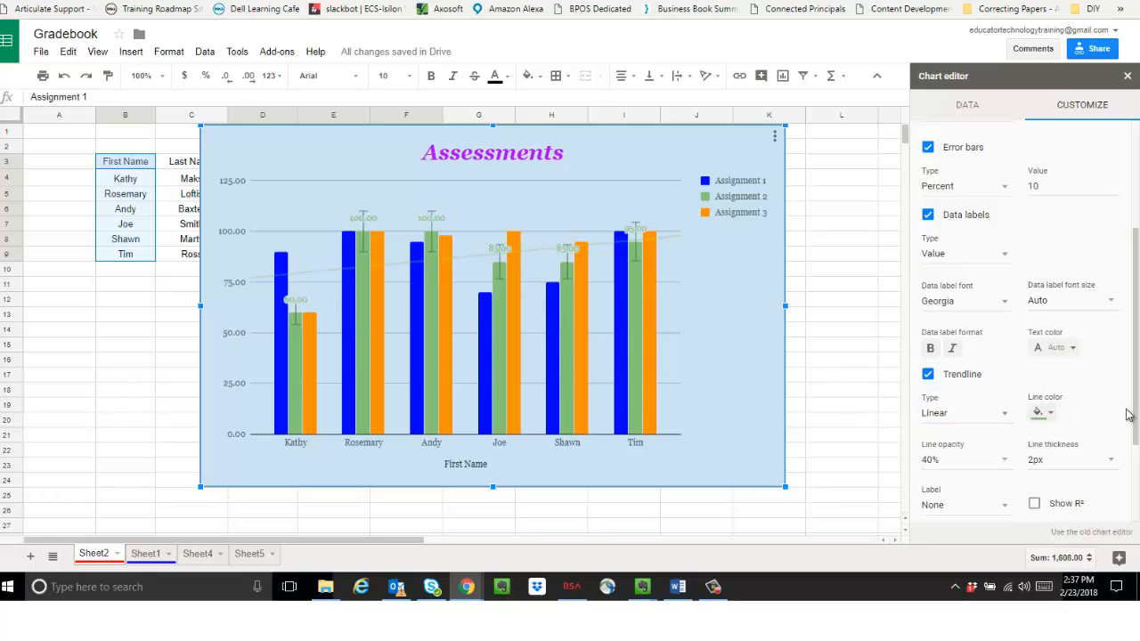
drag(1136, 410, 1138, 506)
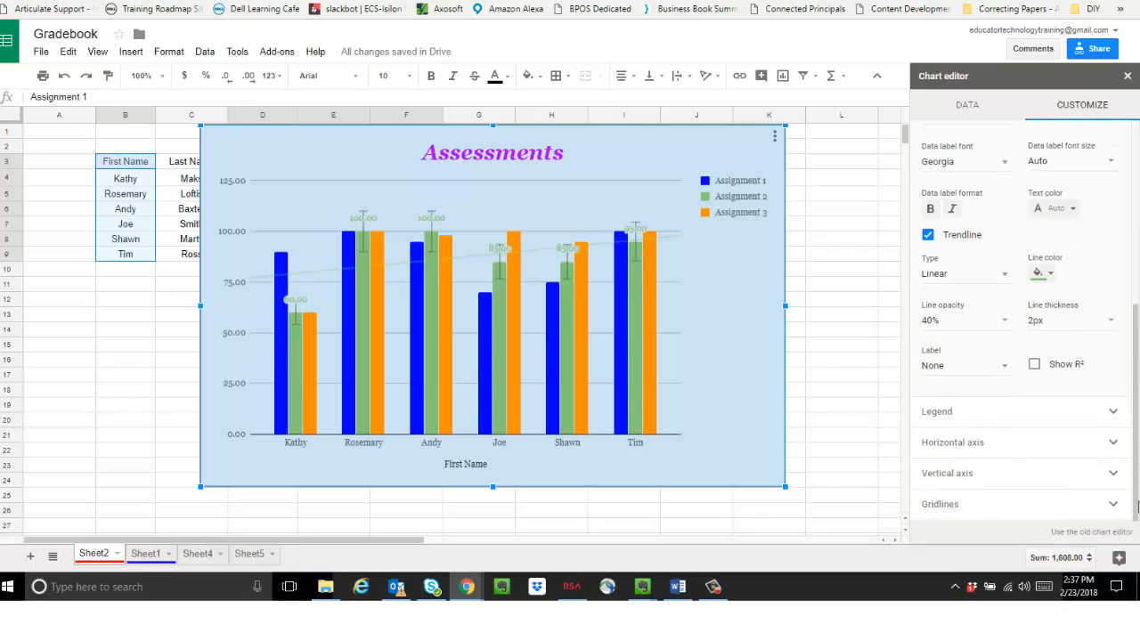
click(1002, 323)
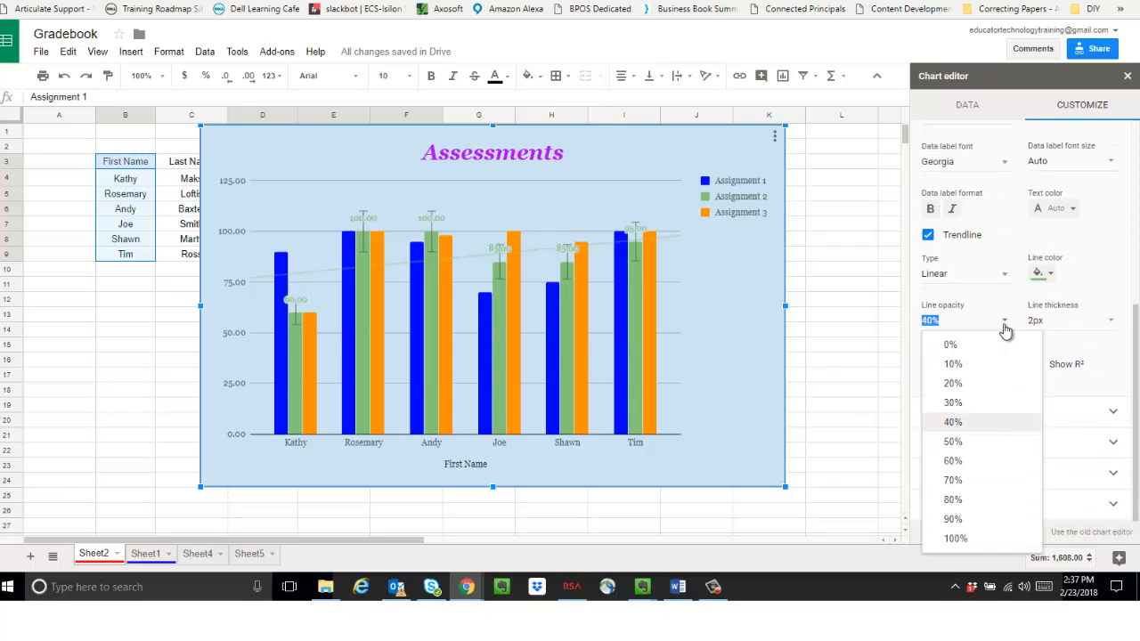
click(953, 480)
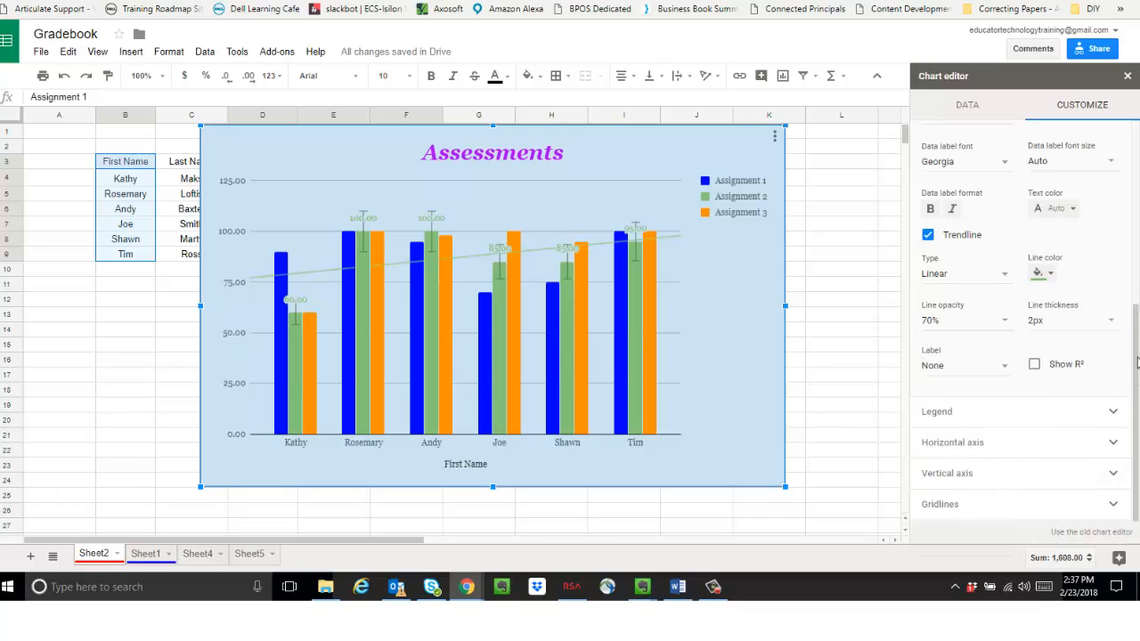
Set the chart legend's position to Bottom.
click(1113, 415)
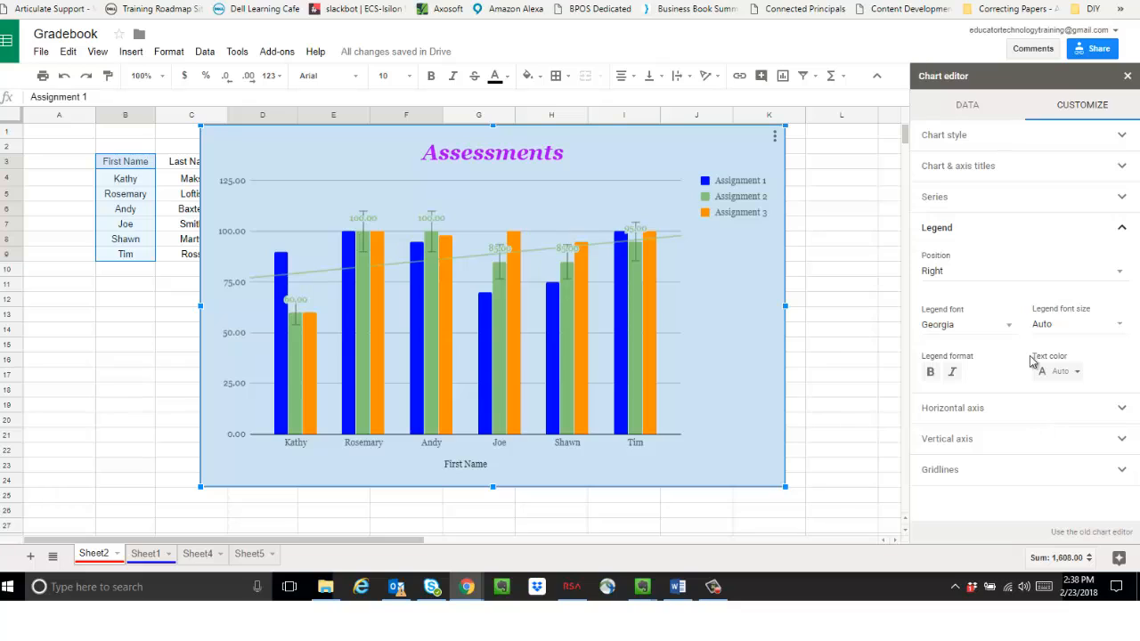
click(1122, 278)
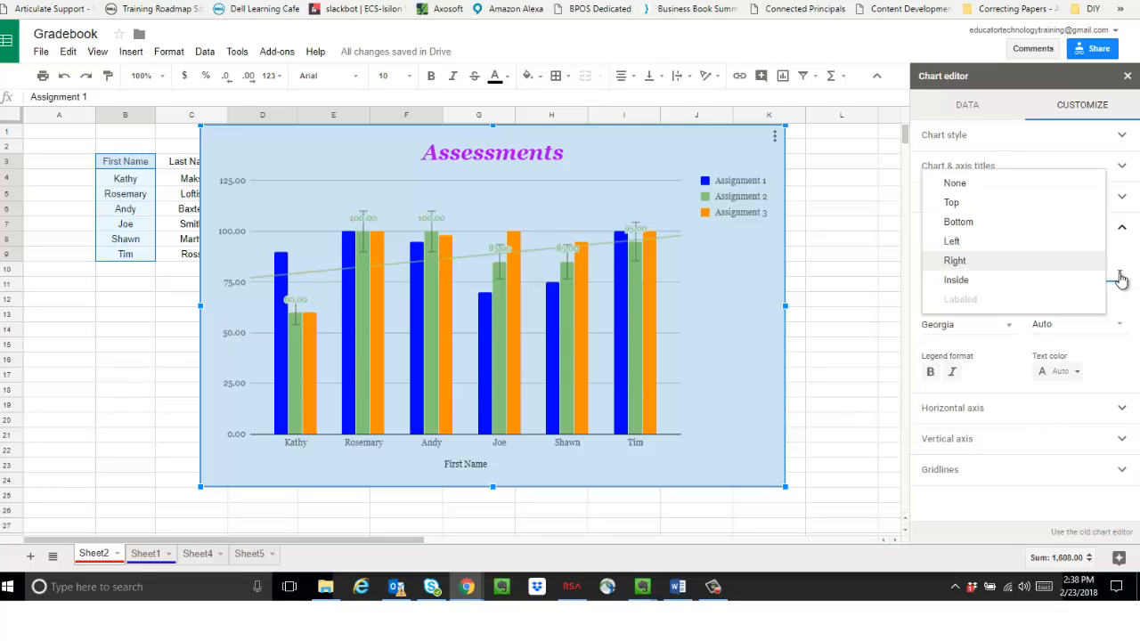
click(967, 224)
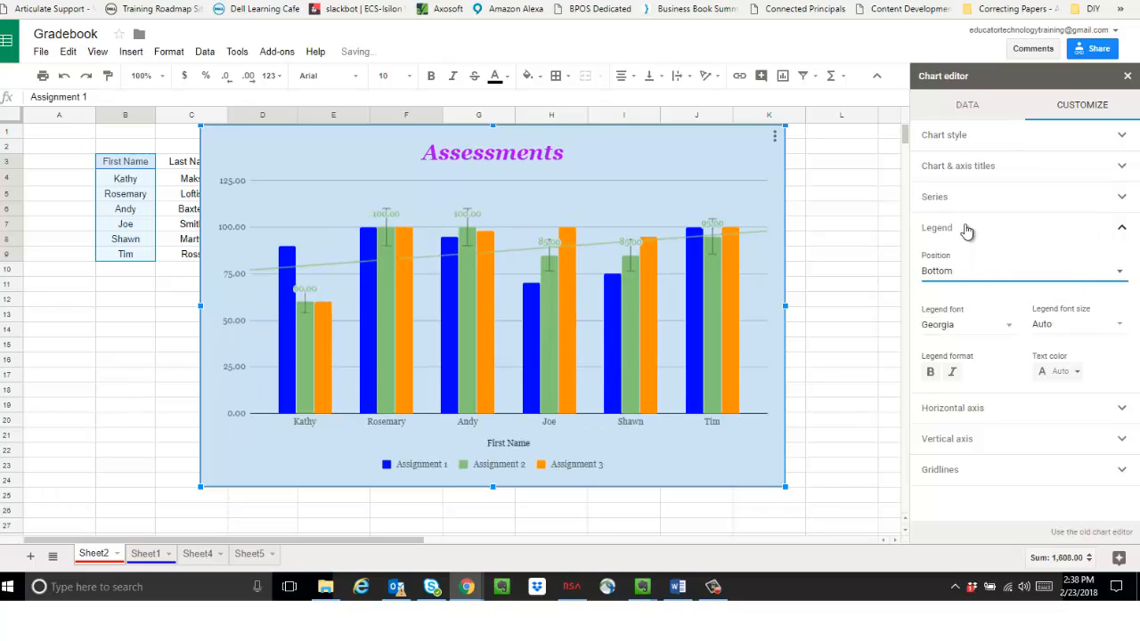
click(1122, 276)
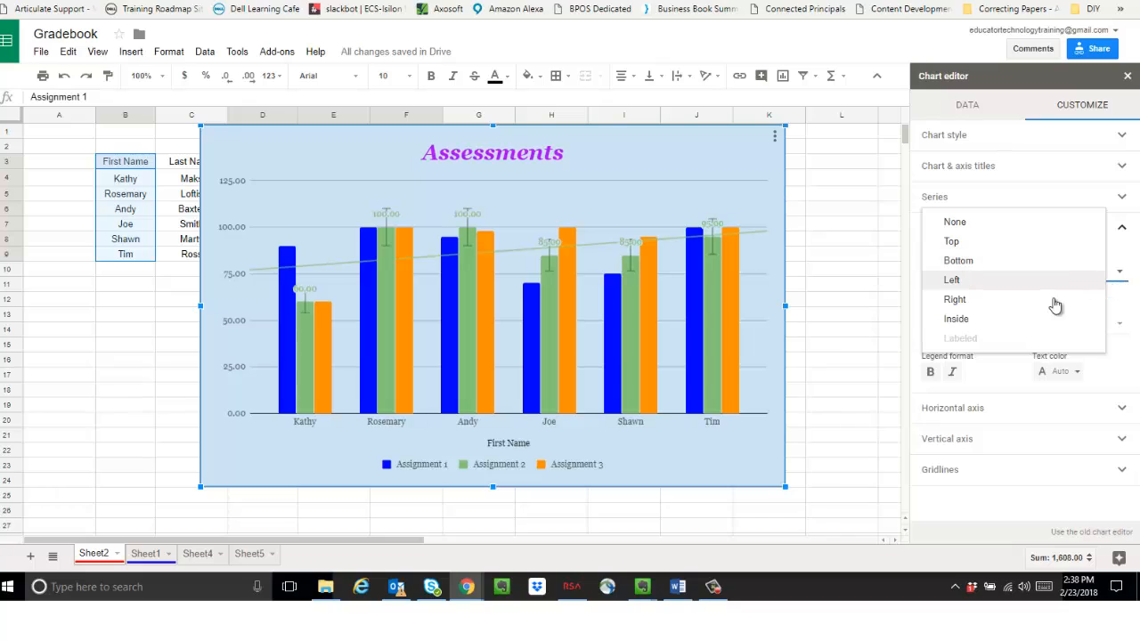
click(1135, 311)
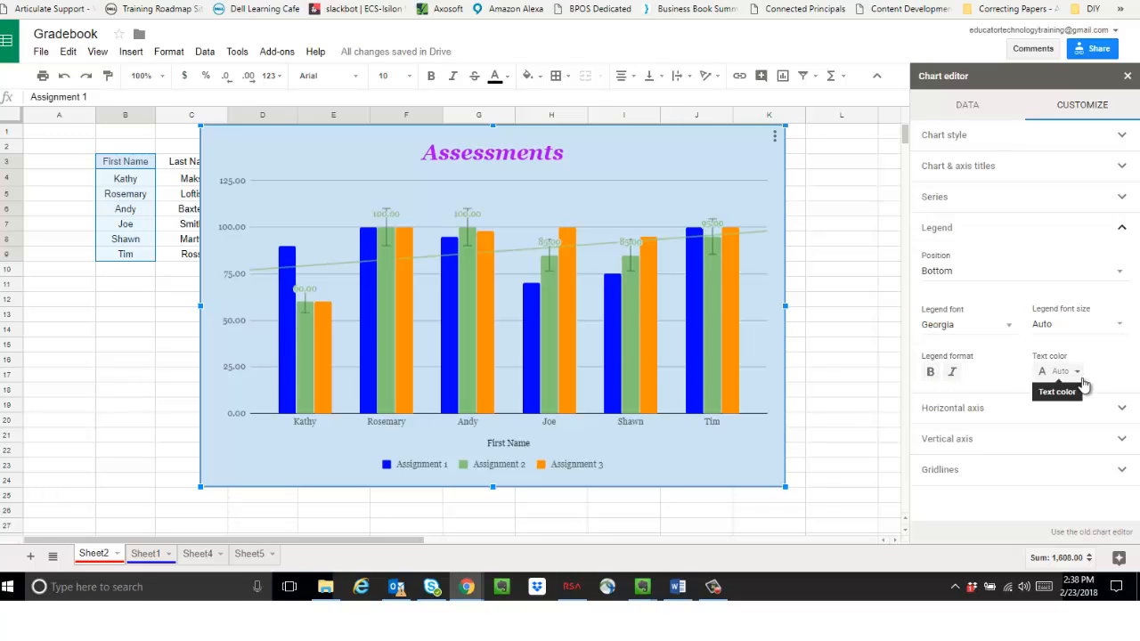
Try reversing the horizontal axis order and restore the original order.
click(1127, 408)
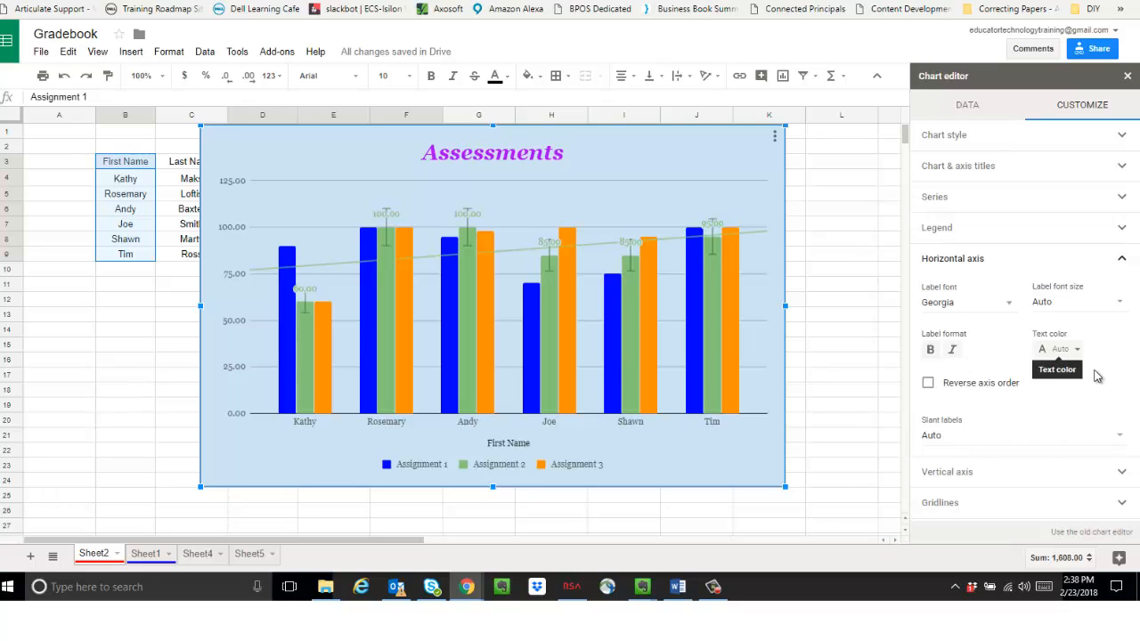
click(929, 385)
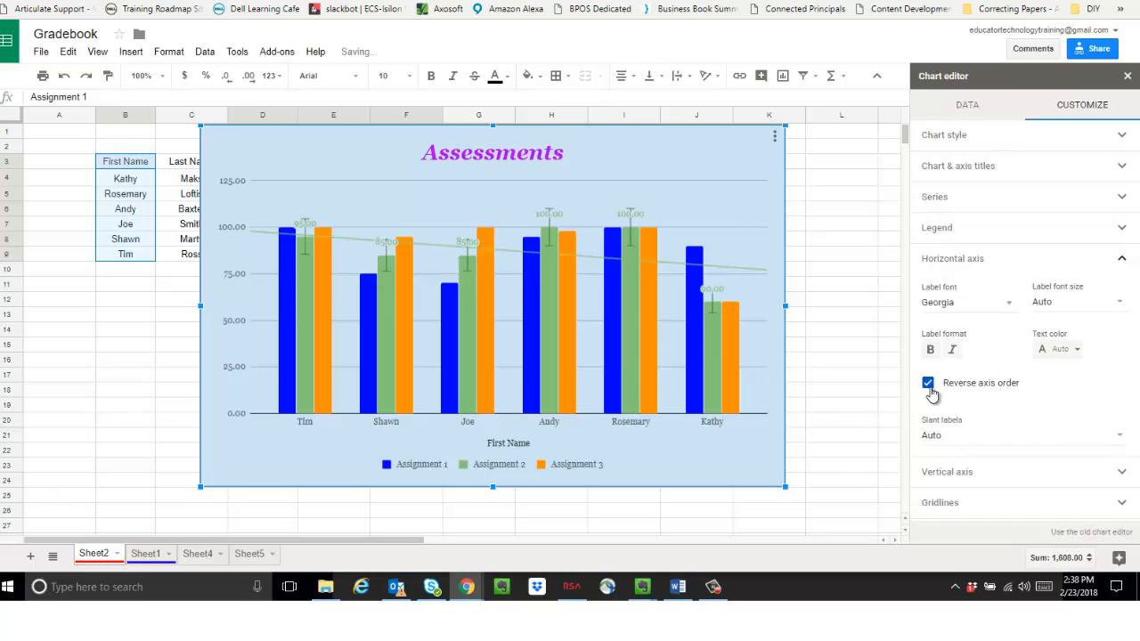
click(929, 385)
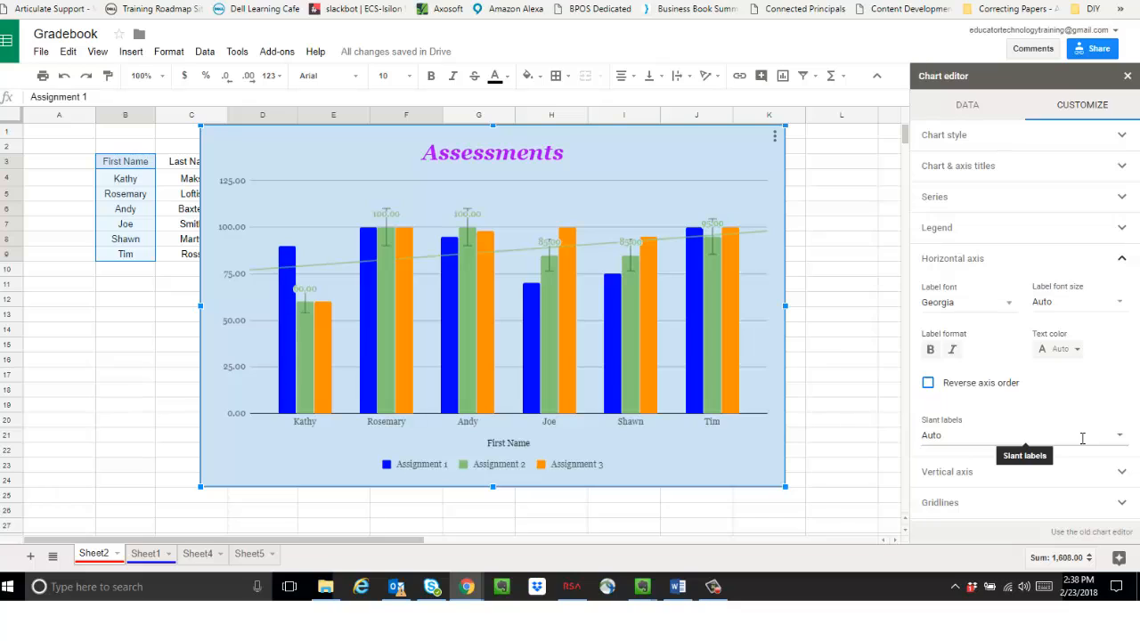
Try slanting the horizontal axis labels at 30° and 90°, and set the slant to 0°.
click(1117, 436)
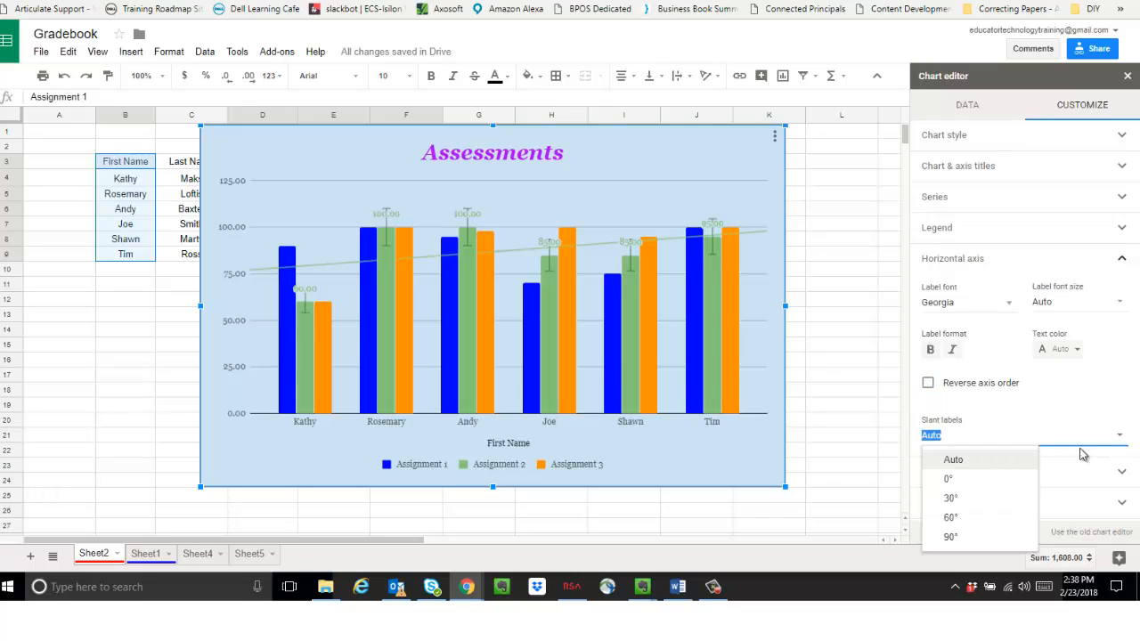
click(985, 506)
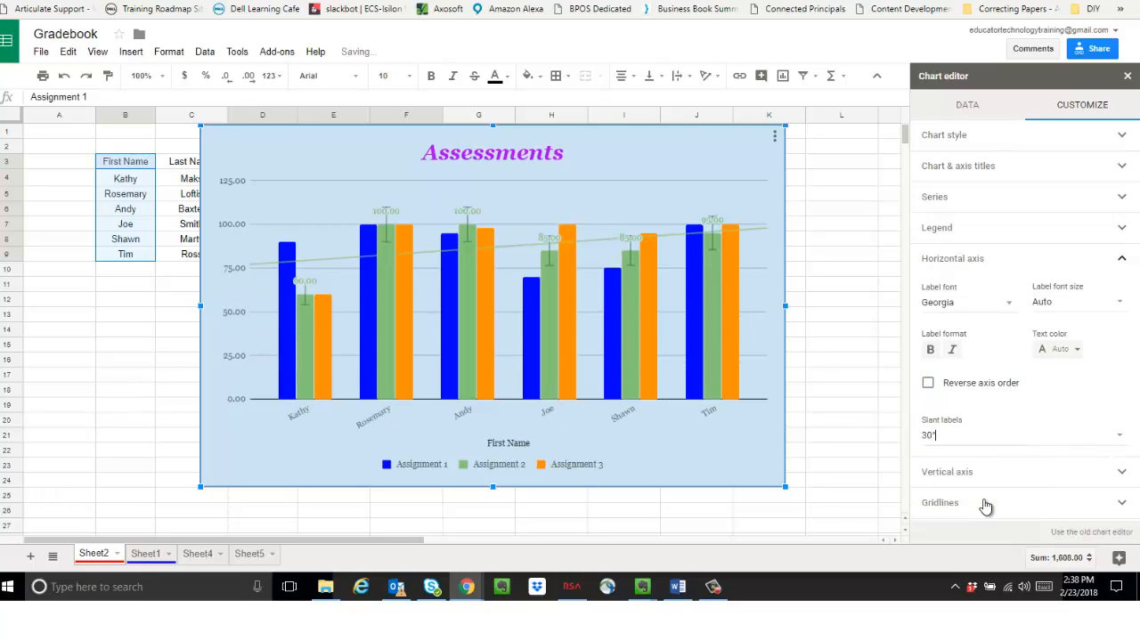
click(1119, 436)
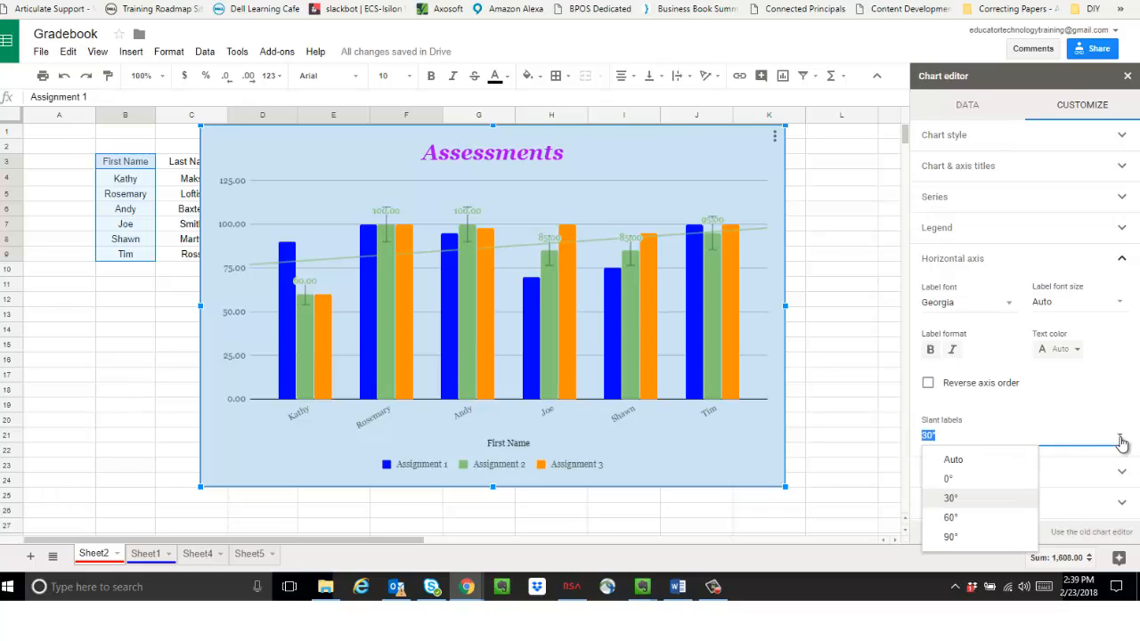
click(976, 545)
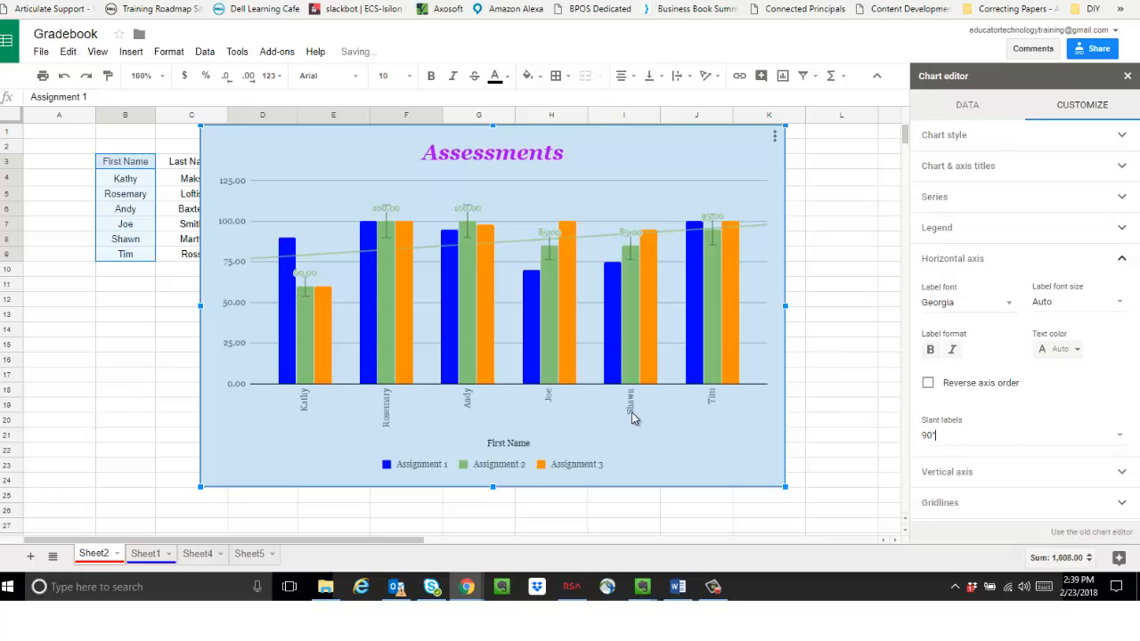
click(1120, 437)
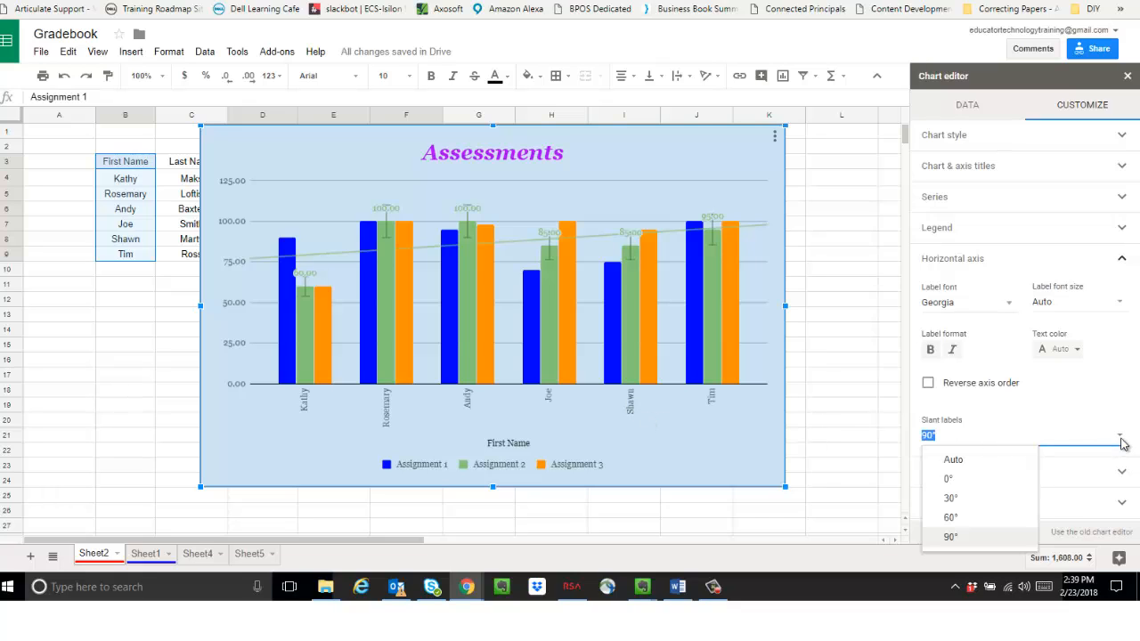
click(967, 482)
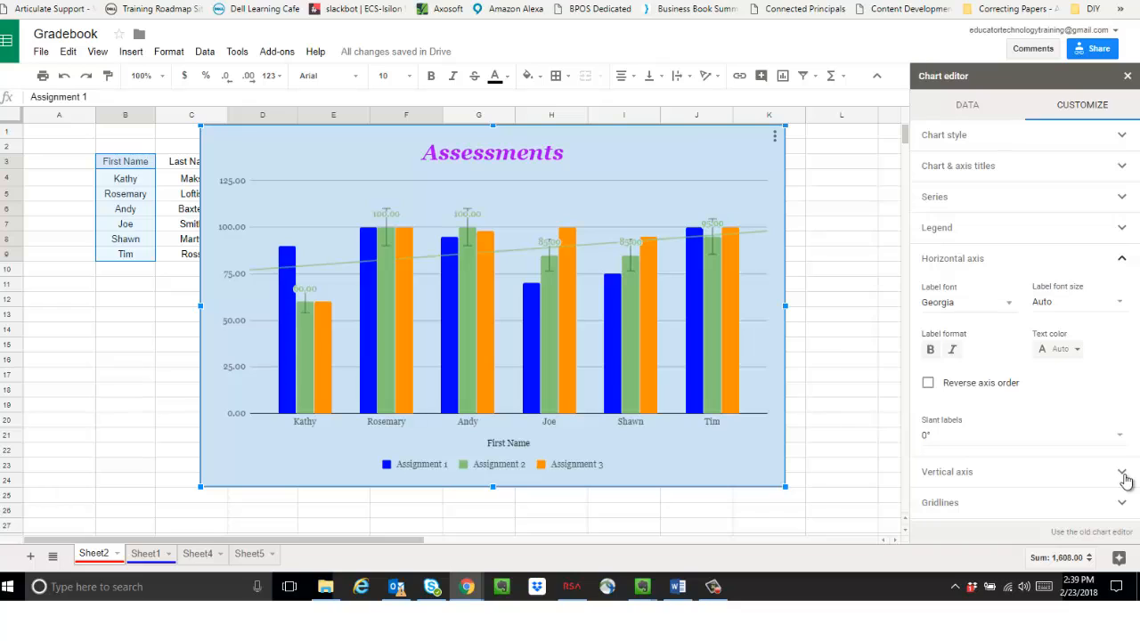
Review the vertical axis options including its number formats, the gridline settings and the chart's data setup.
click(1122, 472)
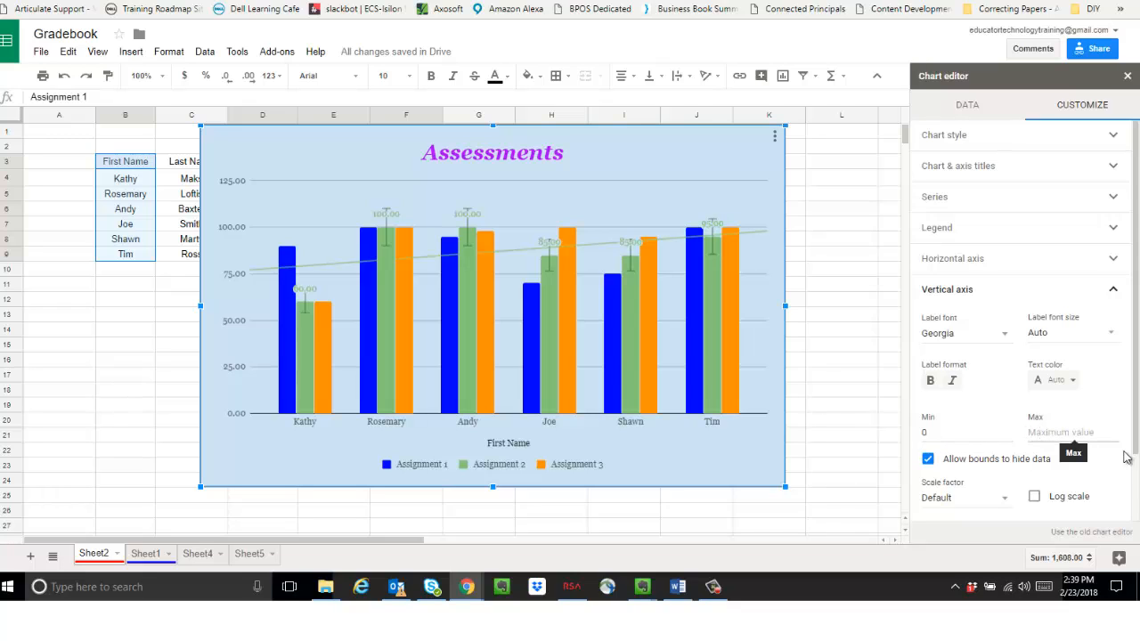
scroll(1110, 498, down, 1)
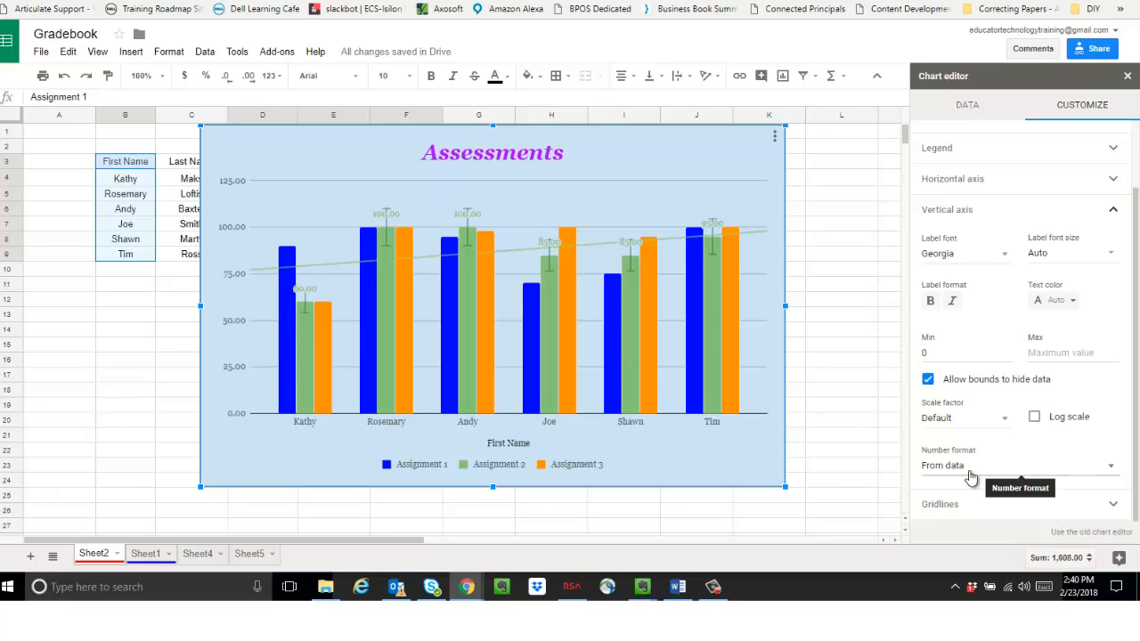
click(1112, 471)
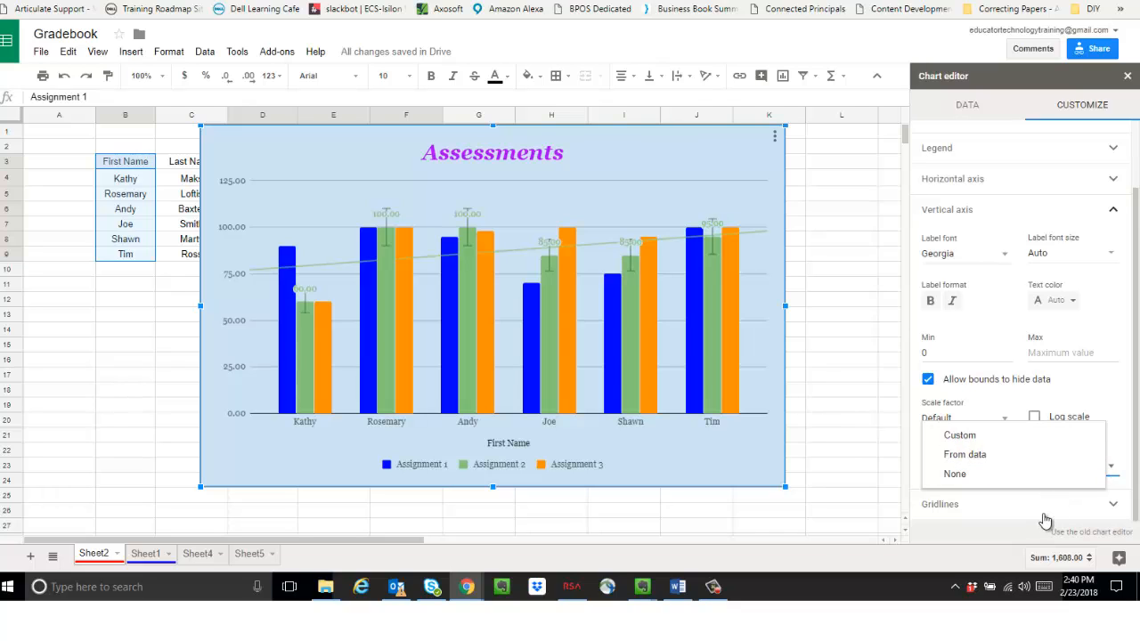
click(1116, 507)
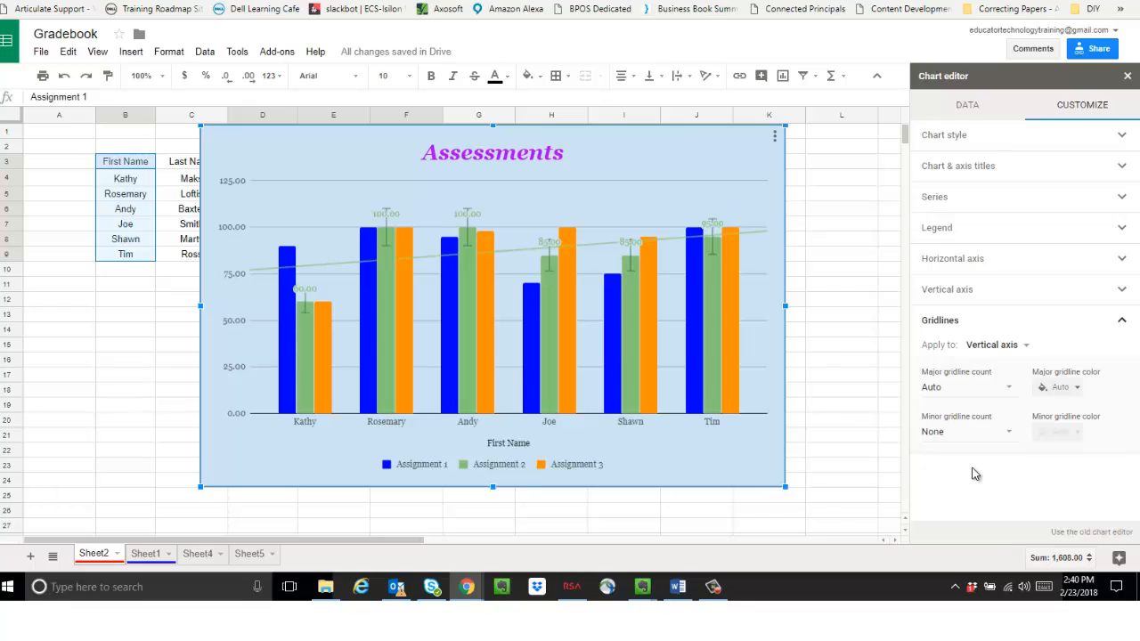
click(967, 107)
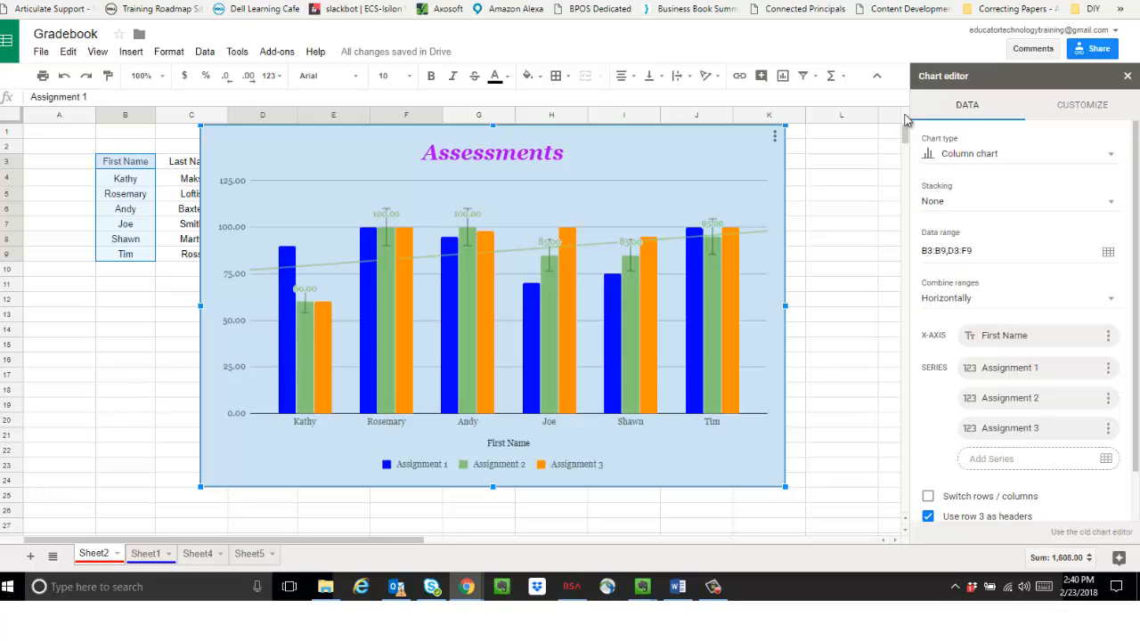
Move the chart over the First Name and Last Name columns, starting at row 3, and open it for editing.
drag(674, 140, 605, 170)
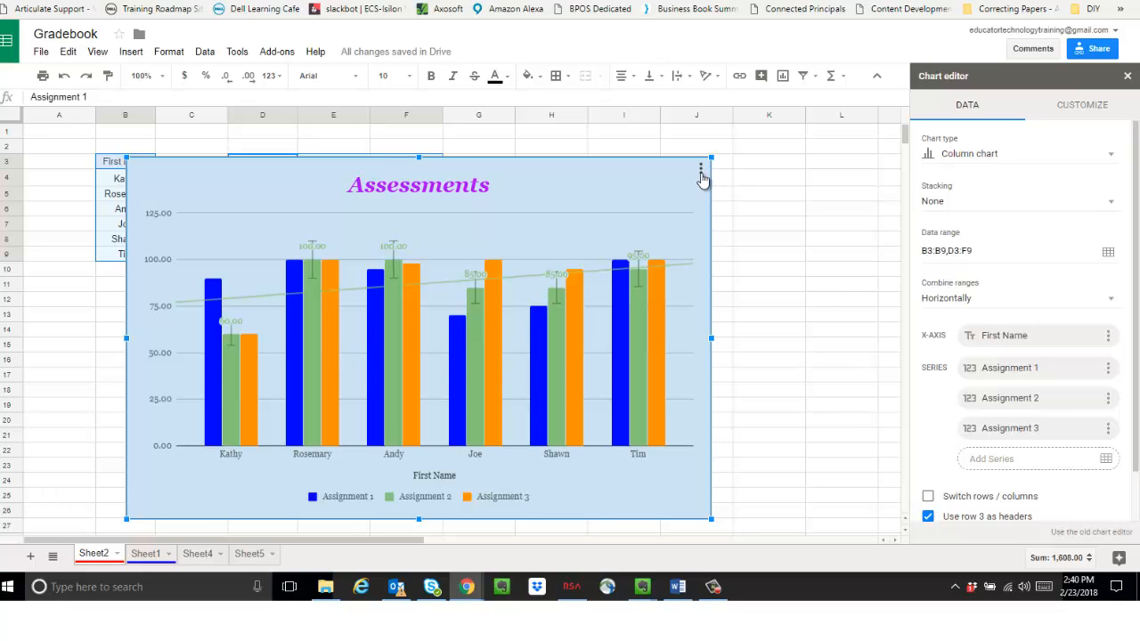
click(702, 172)
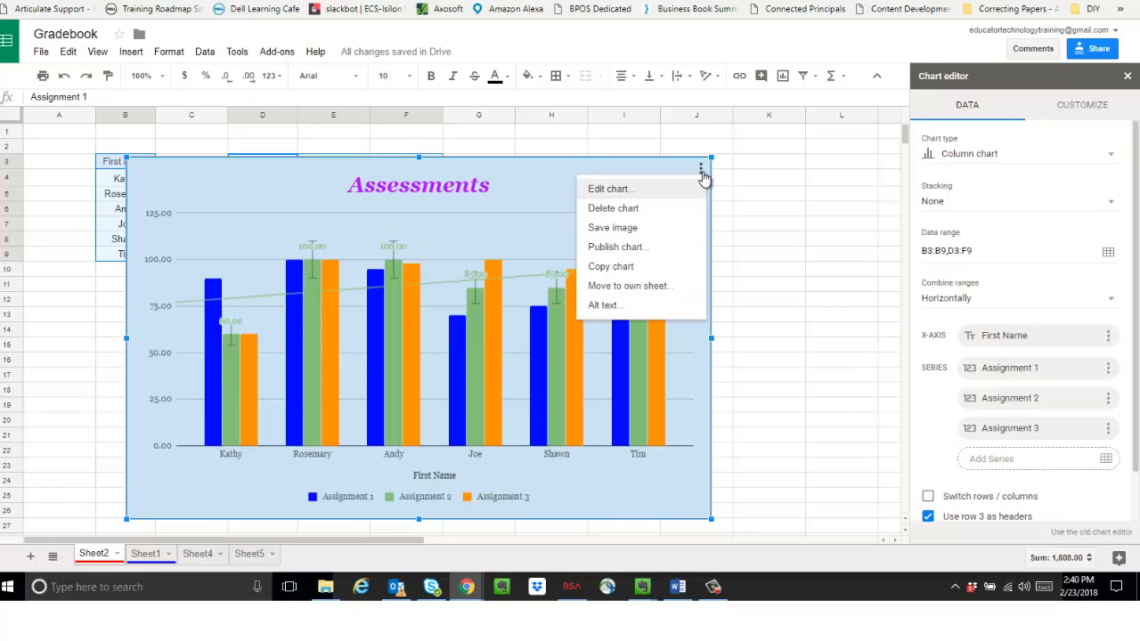
click(636, 192)
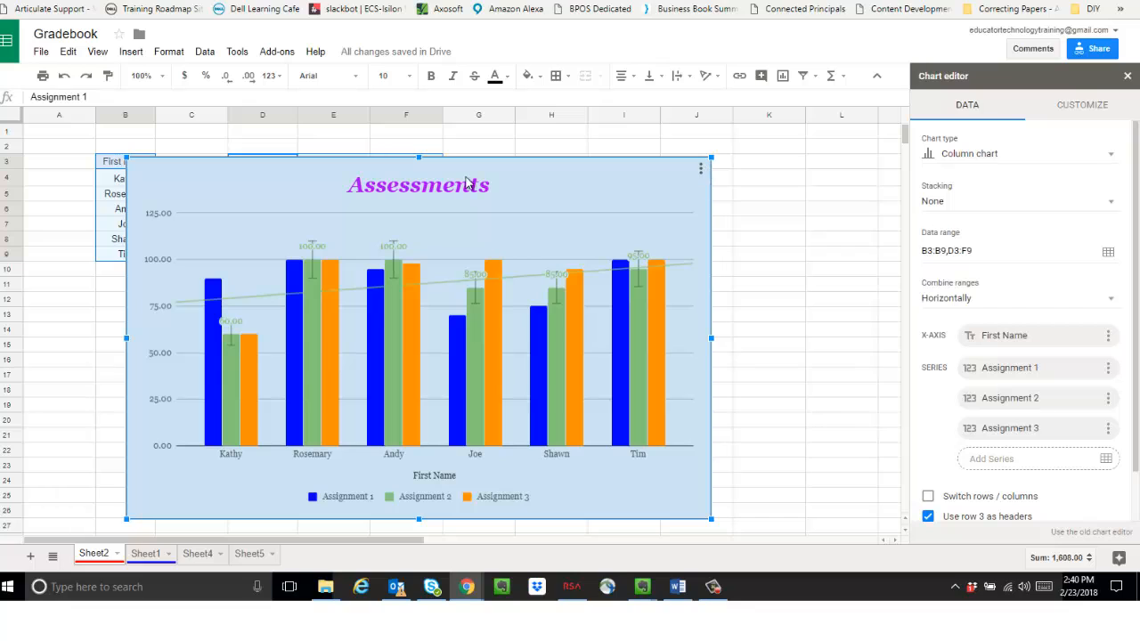
Edit the title directly on the chart to read "First Semester Assessments" and select the legend.
double_click(496, 187)
click(484, 186)
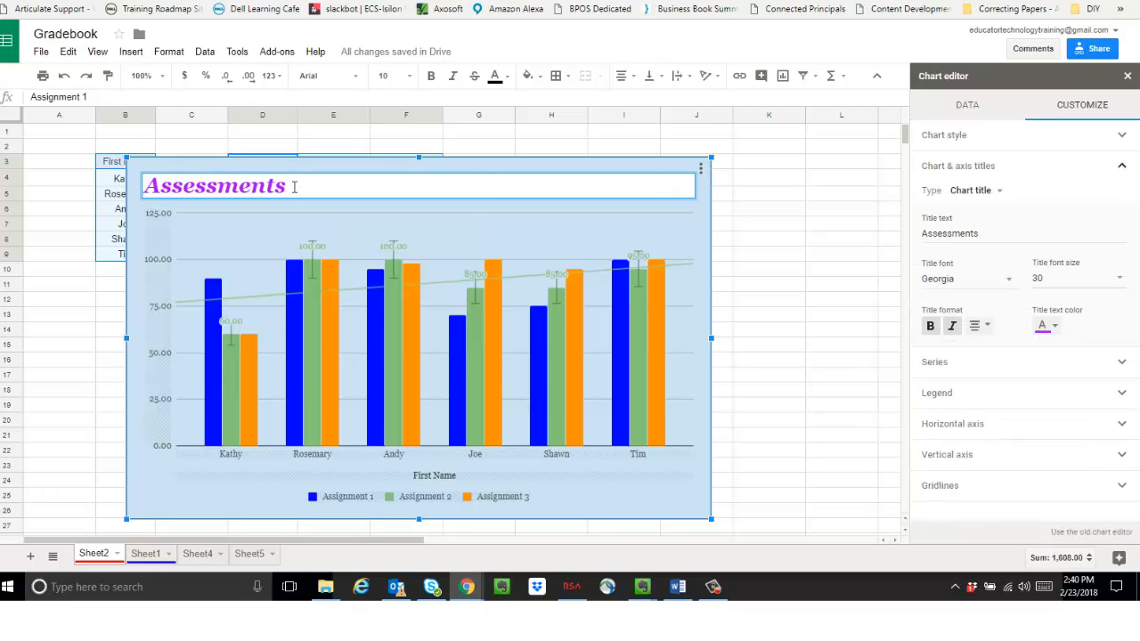
drag(294, 187, 138, 193)
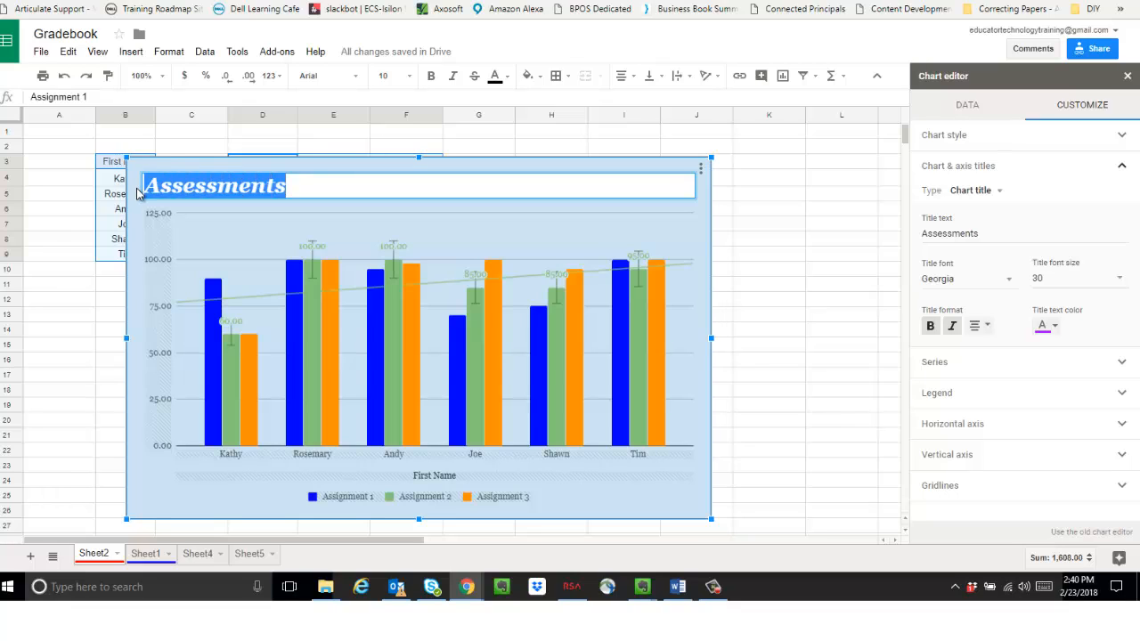
click(150, 187)
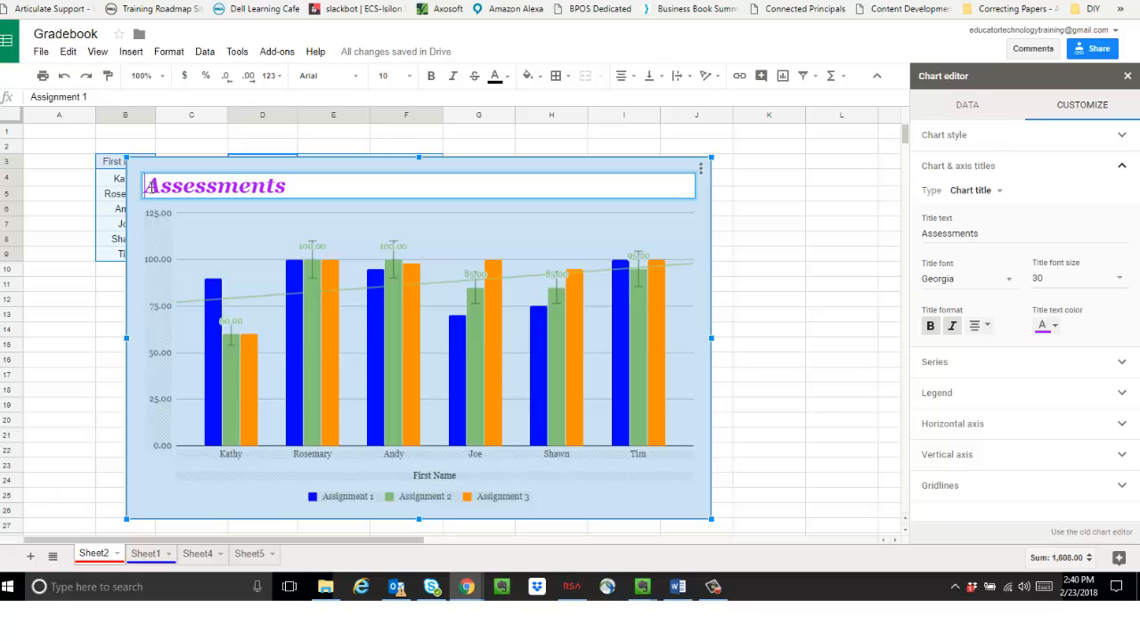
text(First )
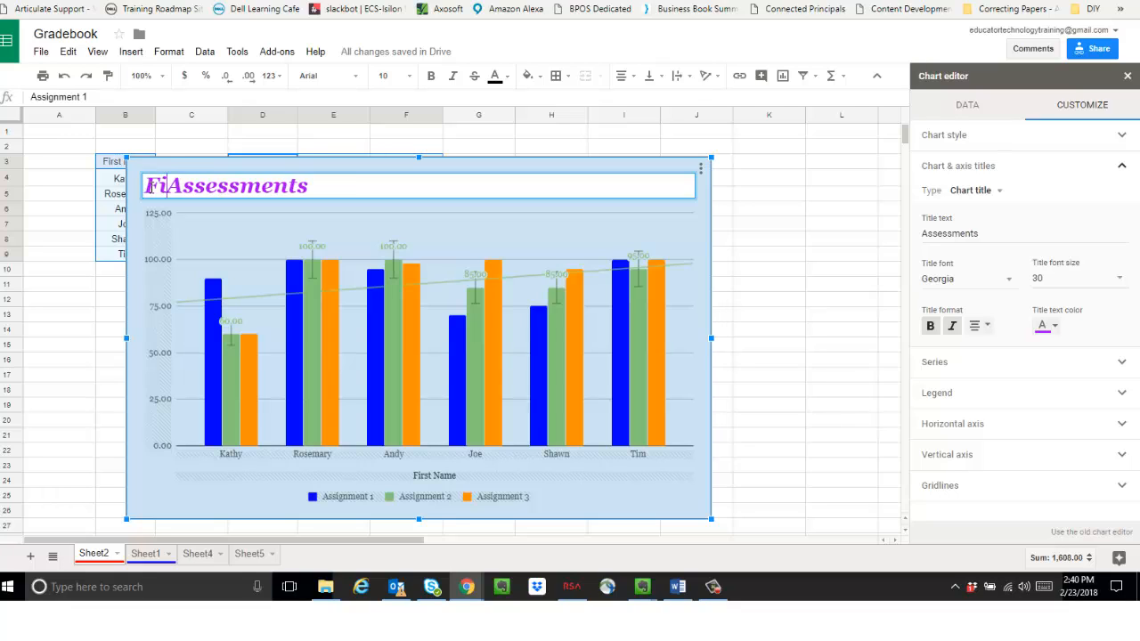
text(Semester)
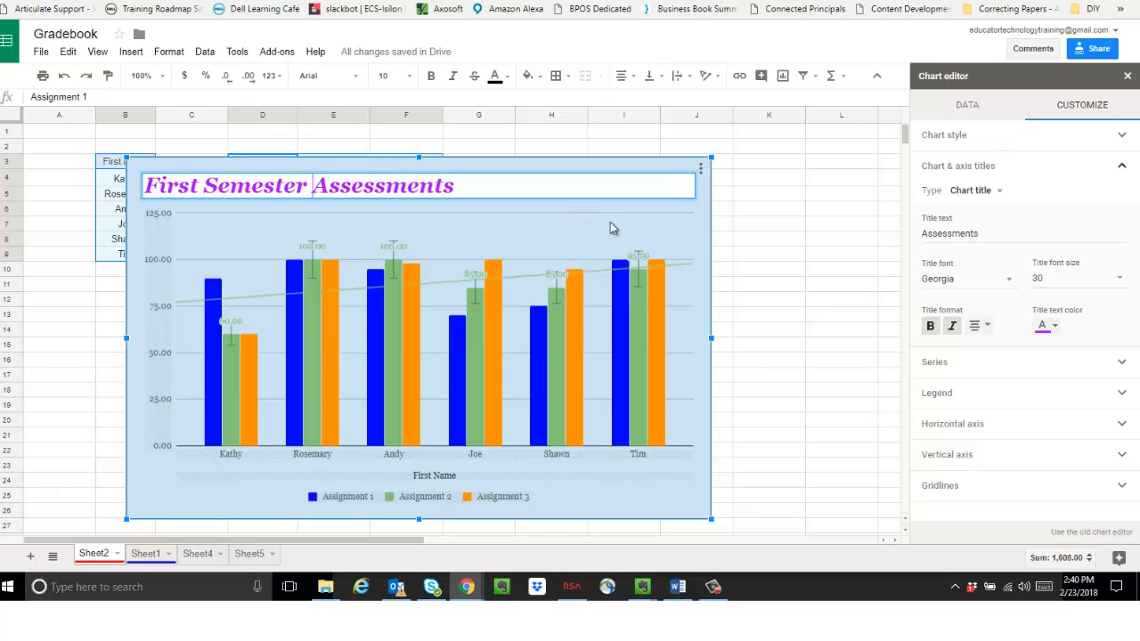
click(530, 497)
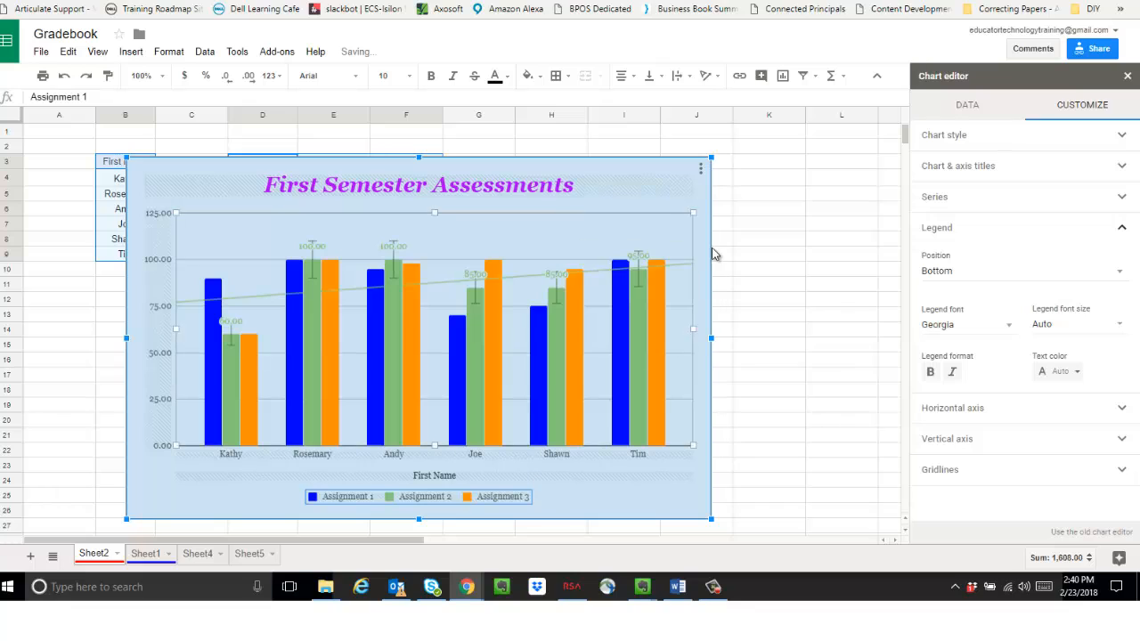
Examine the chart's additional actions and its alt text settings without saving any changes.
click(701, 169)
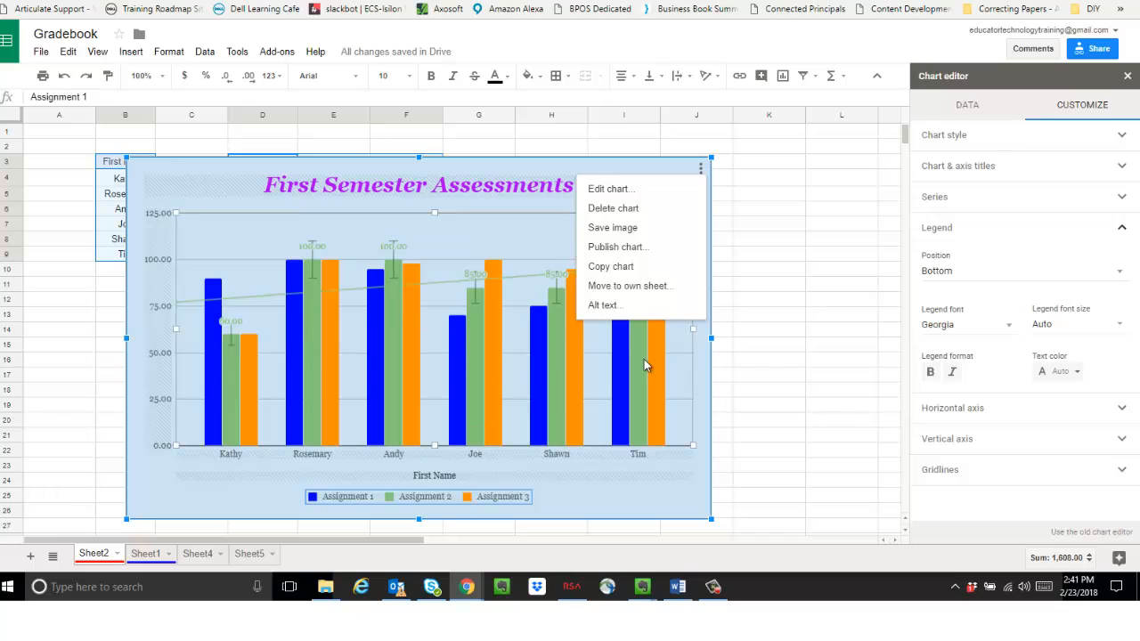
click(610, 311)
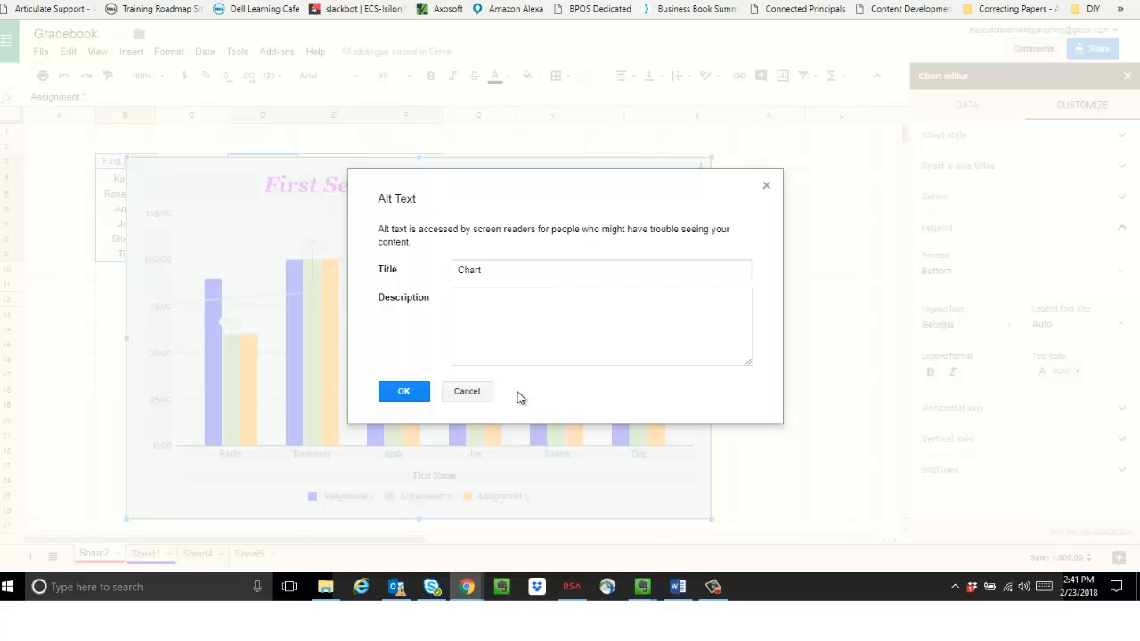
click(467, 393)
Move the chart so its upper-left corner sits at cell D3, just beside the Last Name column.
click(617, 165)
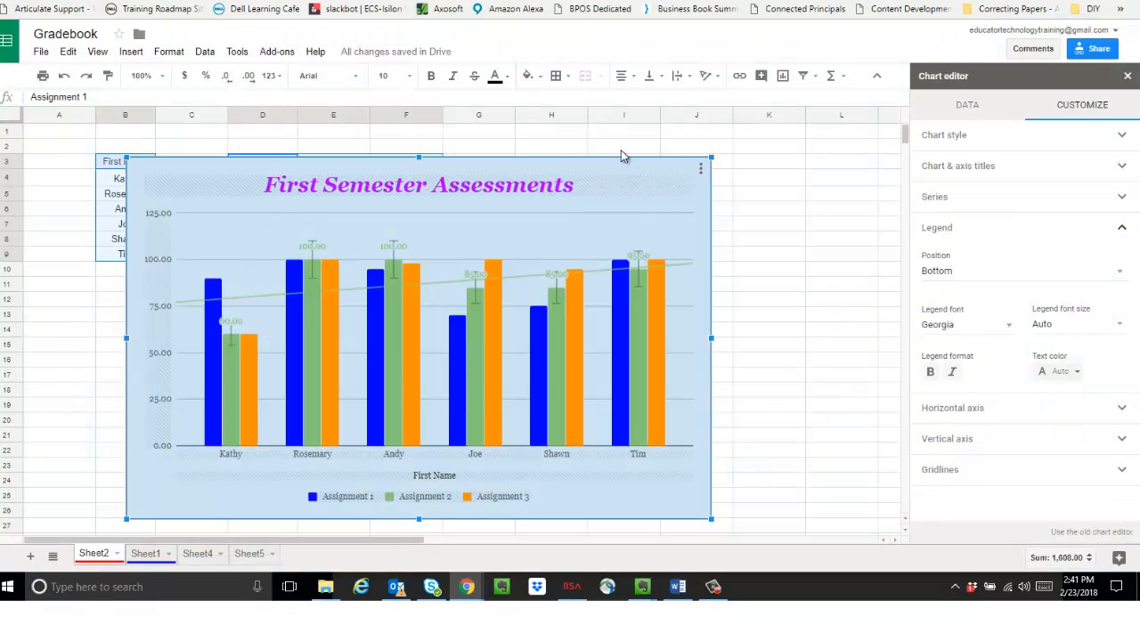
drag(616, 165, 746, 205)
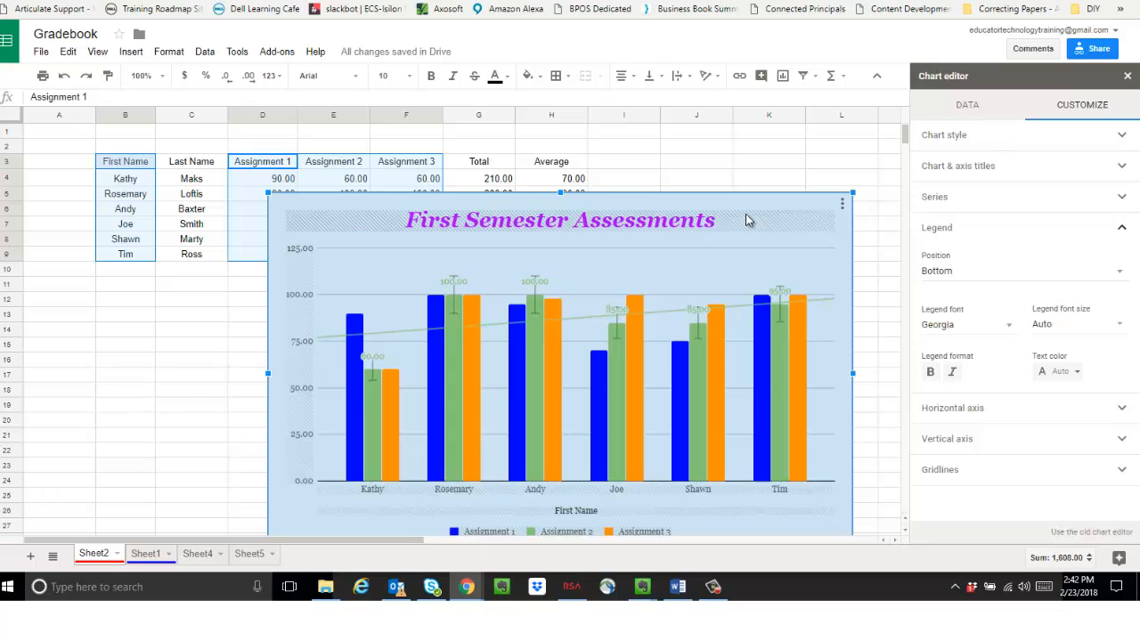
drag(747, 202, 706, 166)
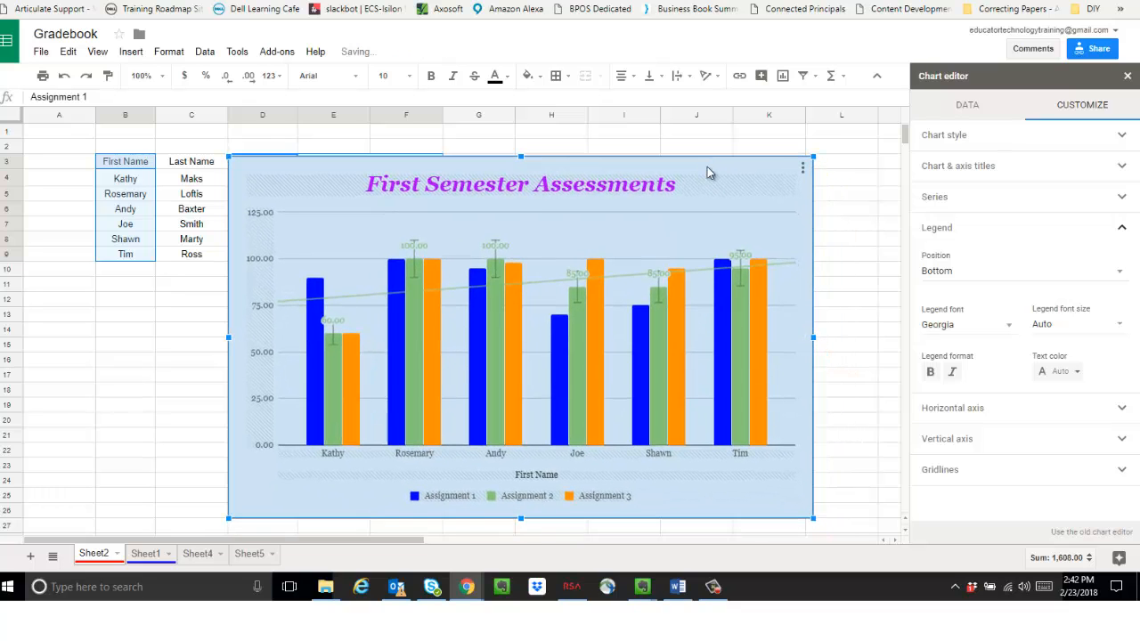